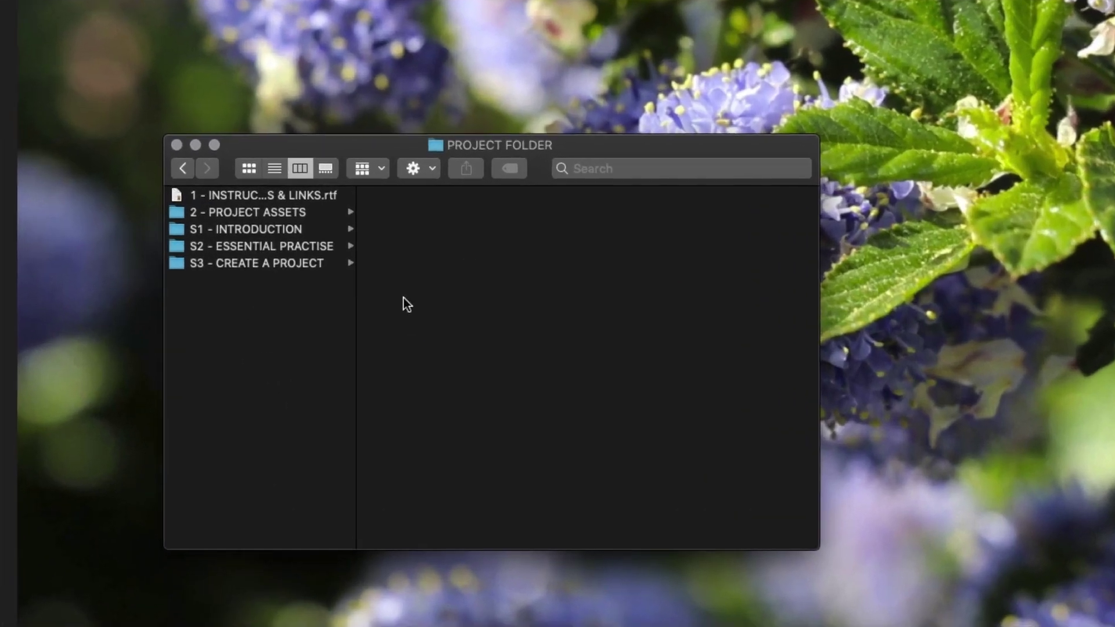
# Find lesson 39's CC project file under S3 - CREATE A PROJECT > 39 - Duplicate & Edit an Animation Sequence > CC.
pyautogui.click(273, 264)
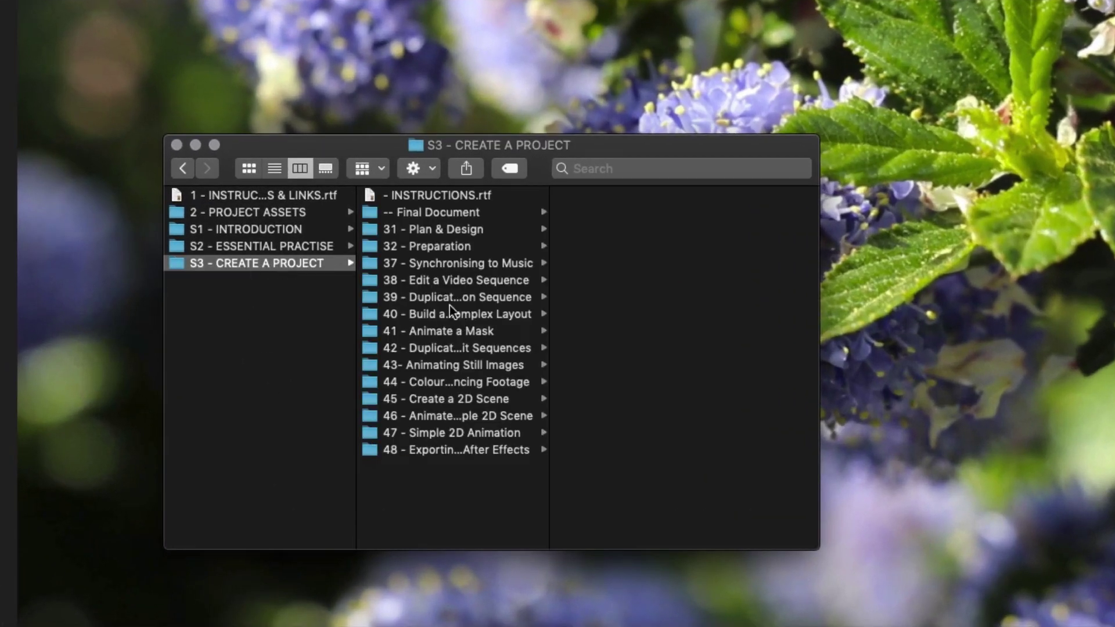
pyautogui.click(465, 297)
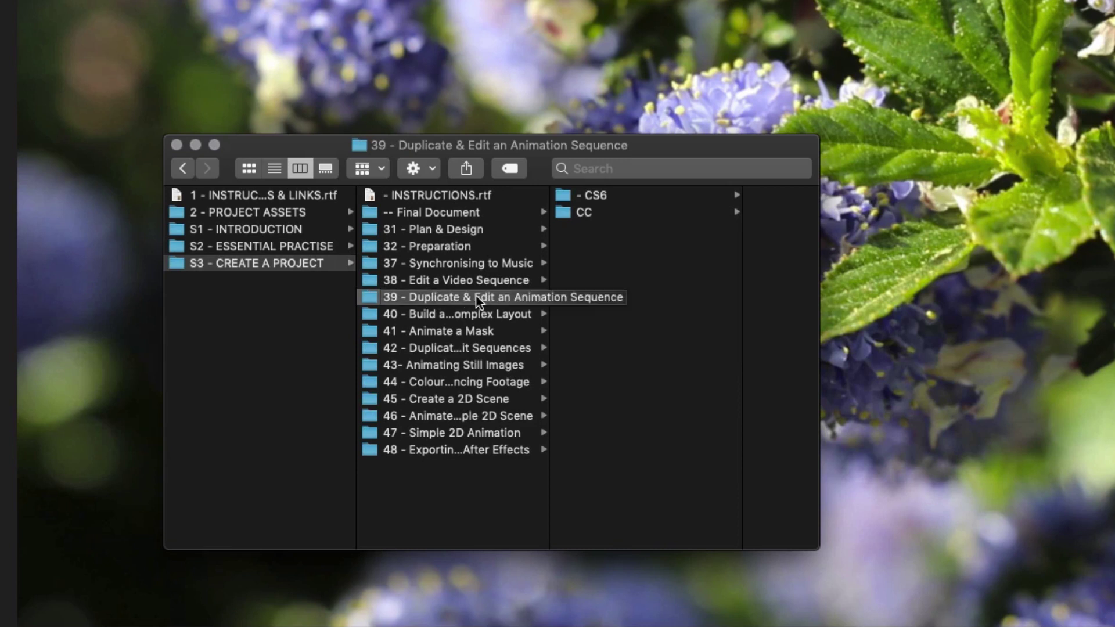
pyautogui.click(625, 212)
pyautogui.click(701, 195)
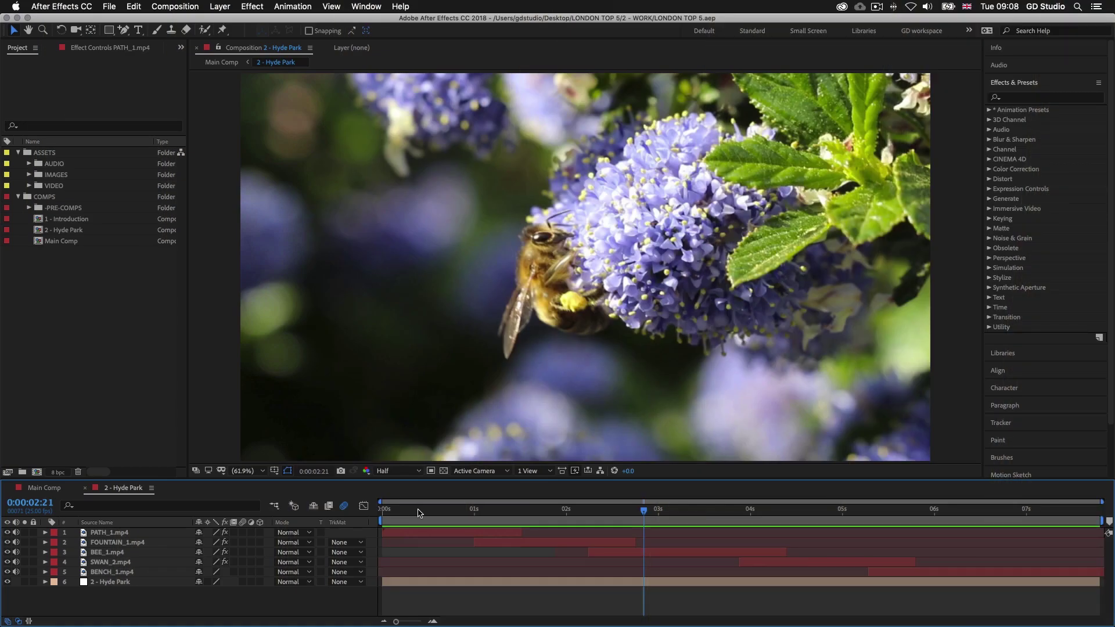
pyautogui.click(419, 512)
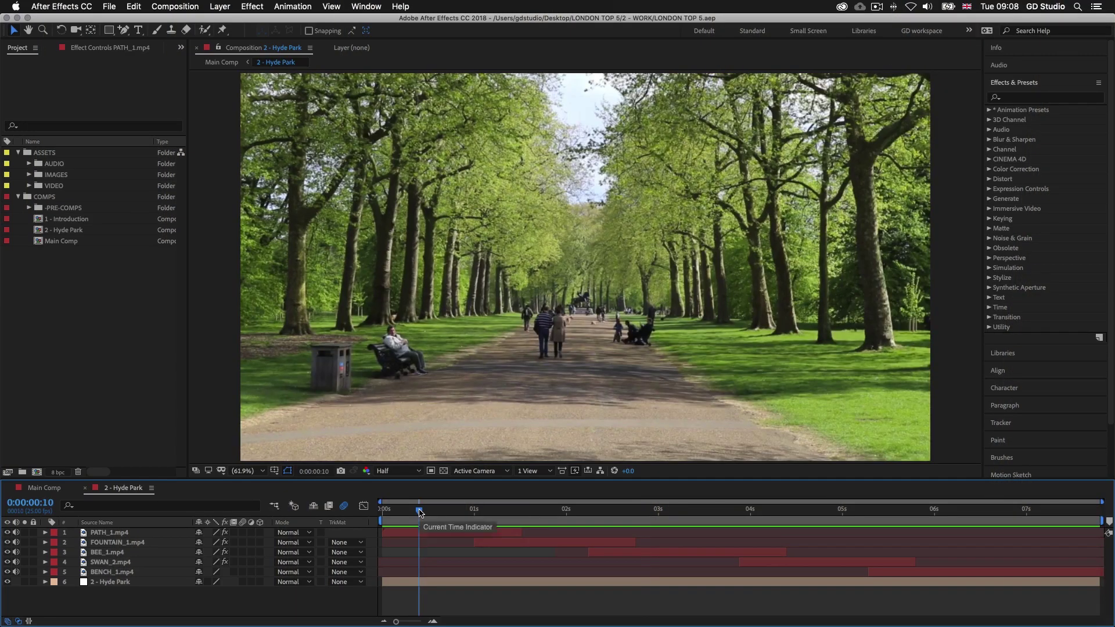
pyautogui.click(47, 488)
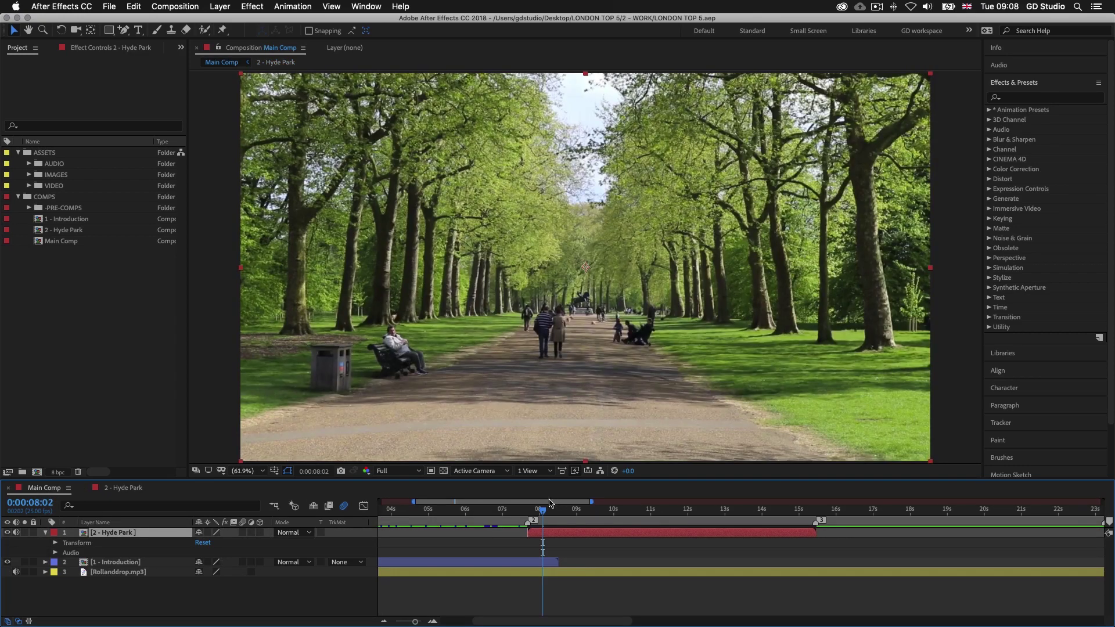
pyautogui.moveTo(542, 513); pyautogui.dragTo(463, 515)
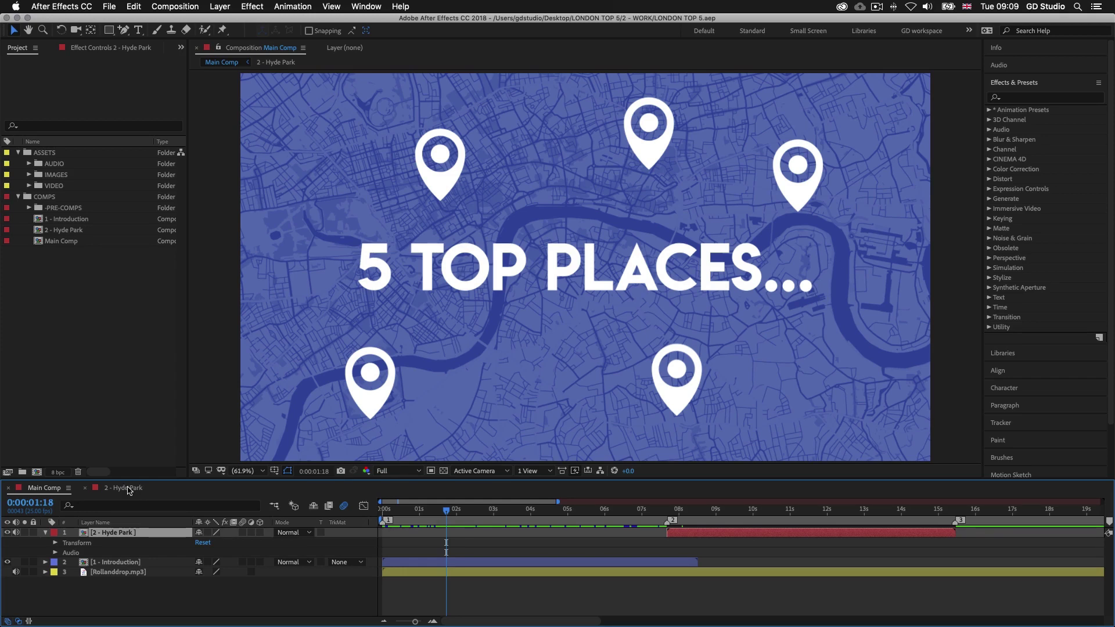
pyautogui.click(132, 489)
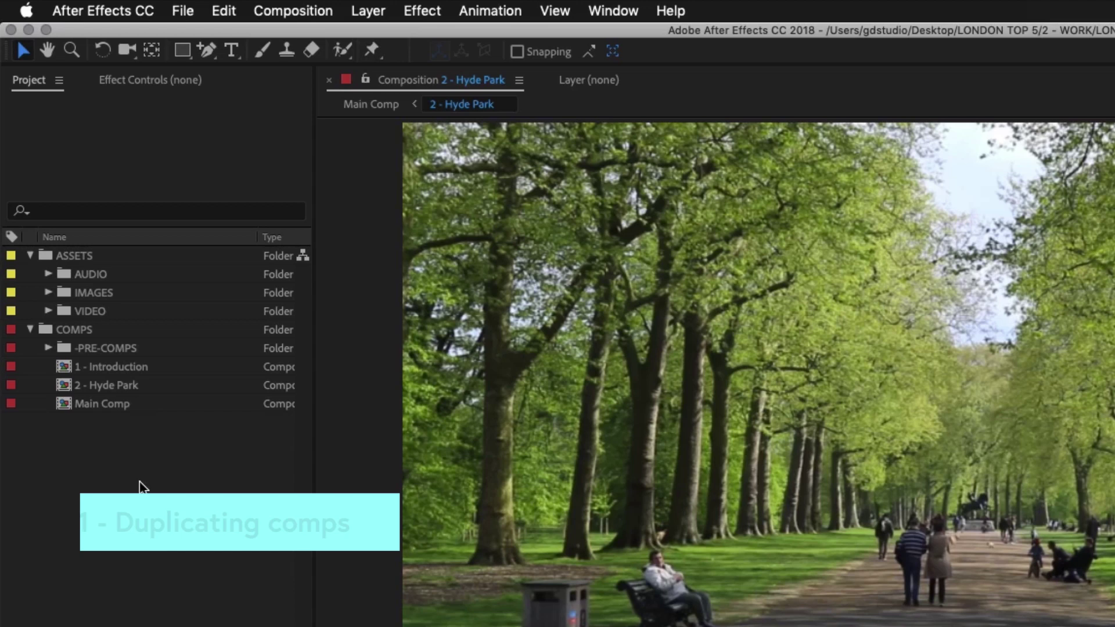
# Duplicate the PIN precomp in -PRE-COMPS and rename the copy from PIN 2 to PIN 1.
pyautogui.click(113, 347)
pyautogui.click(48, 347)
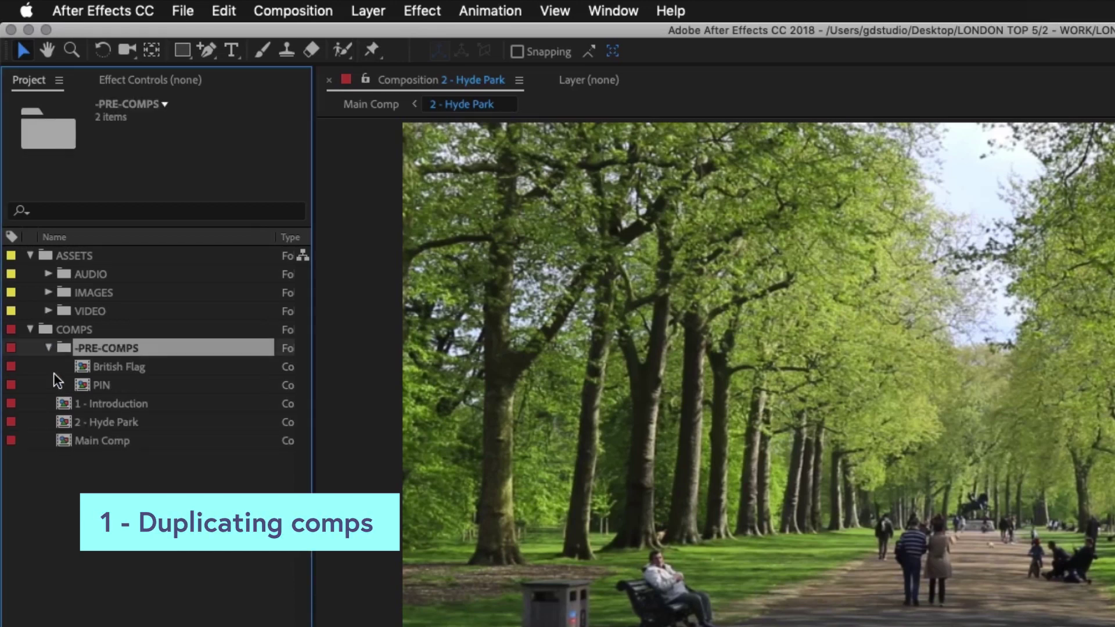
pyautogui.click(102, 386)
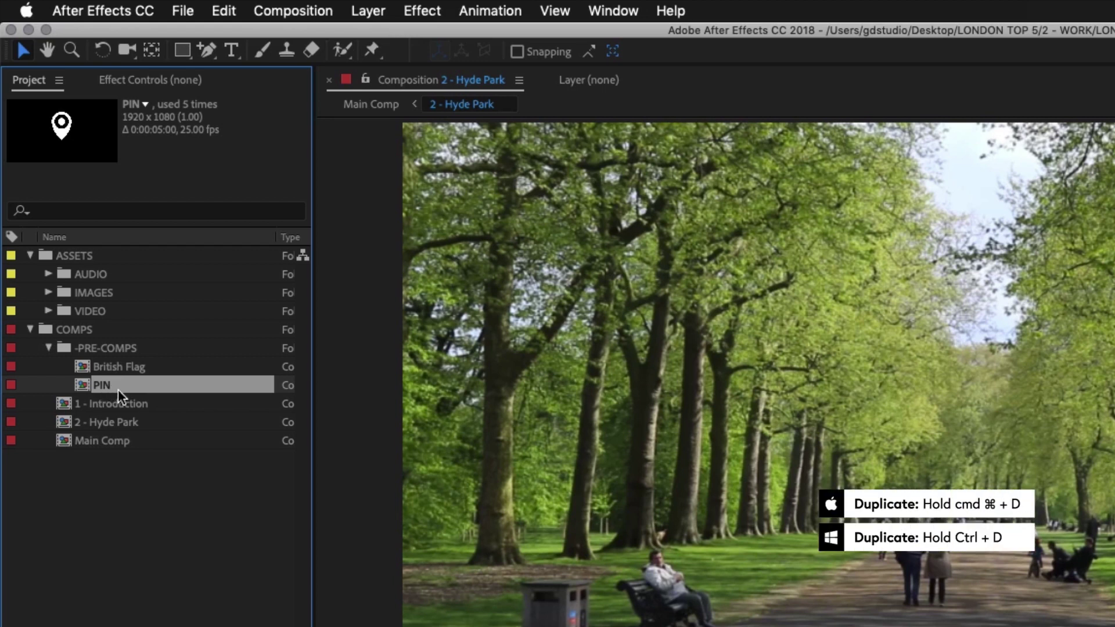
pyautogui.press('super+d')
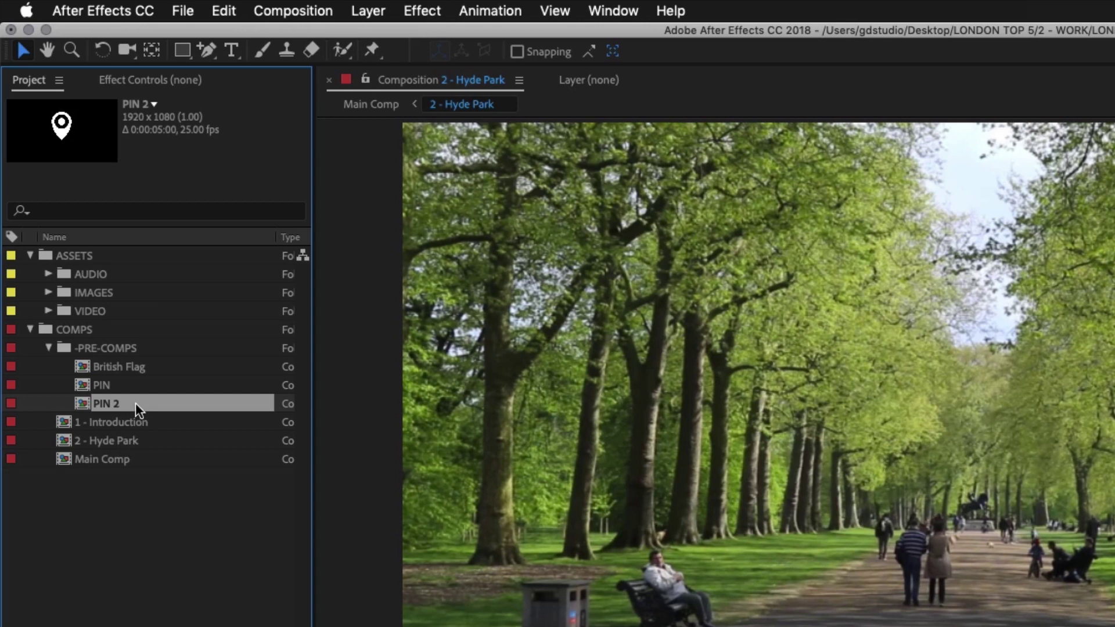
pyautogui.press('Return')
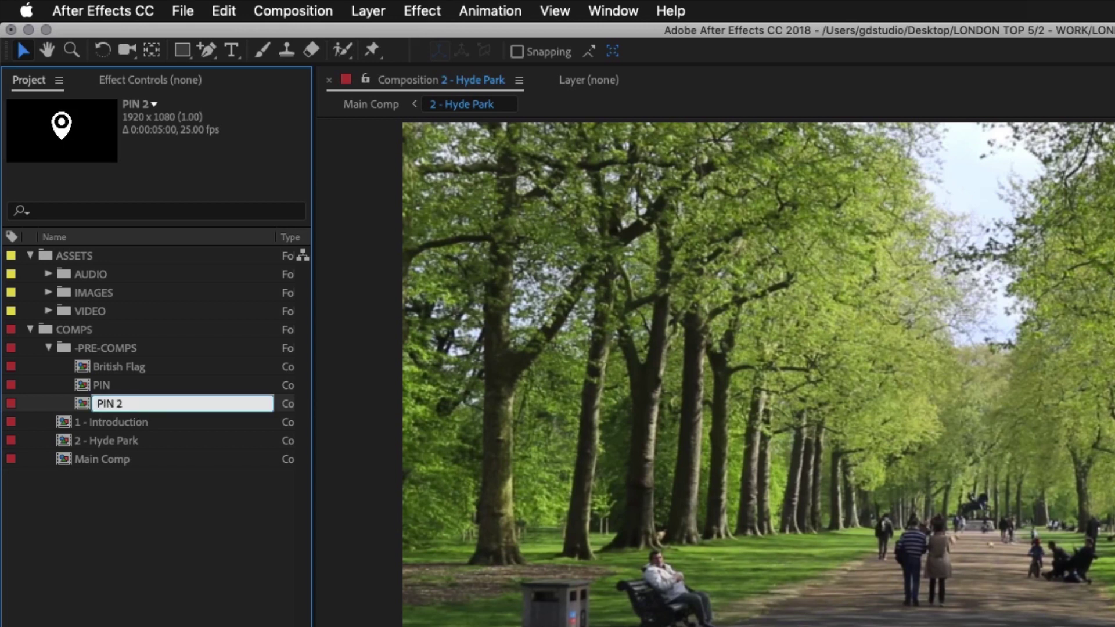
pyautogui.press('BackSpace')
pyautogui.write('1')
pyautogui.press('Return')
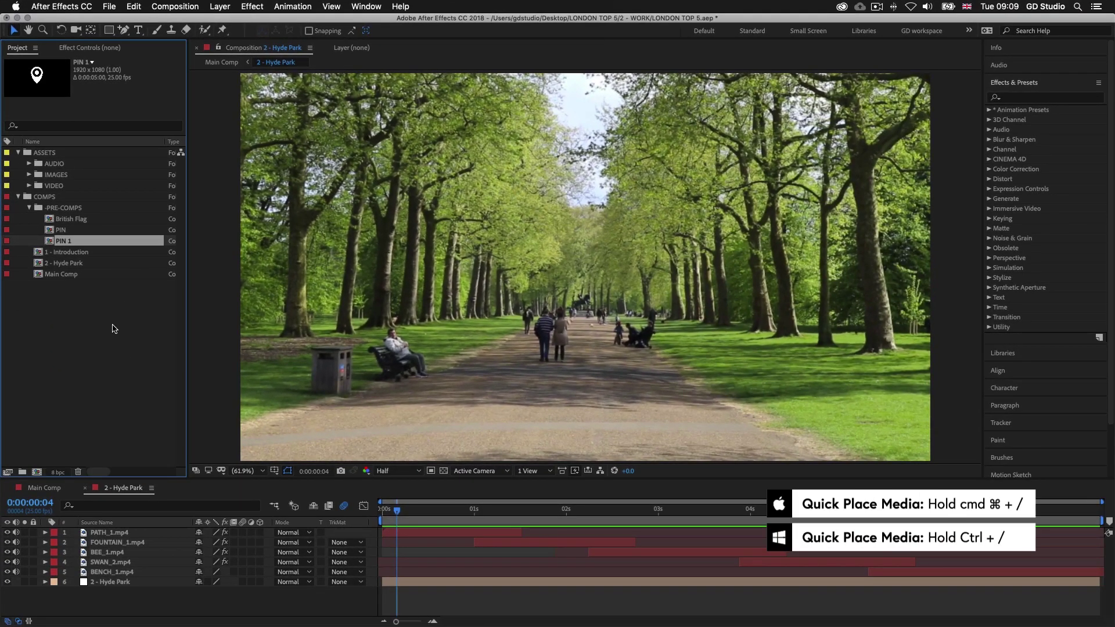
# Add PIN 1 to the 2 - Hyde Park comp and give its layer a blue label.
pyautogui.press('super+slash')
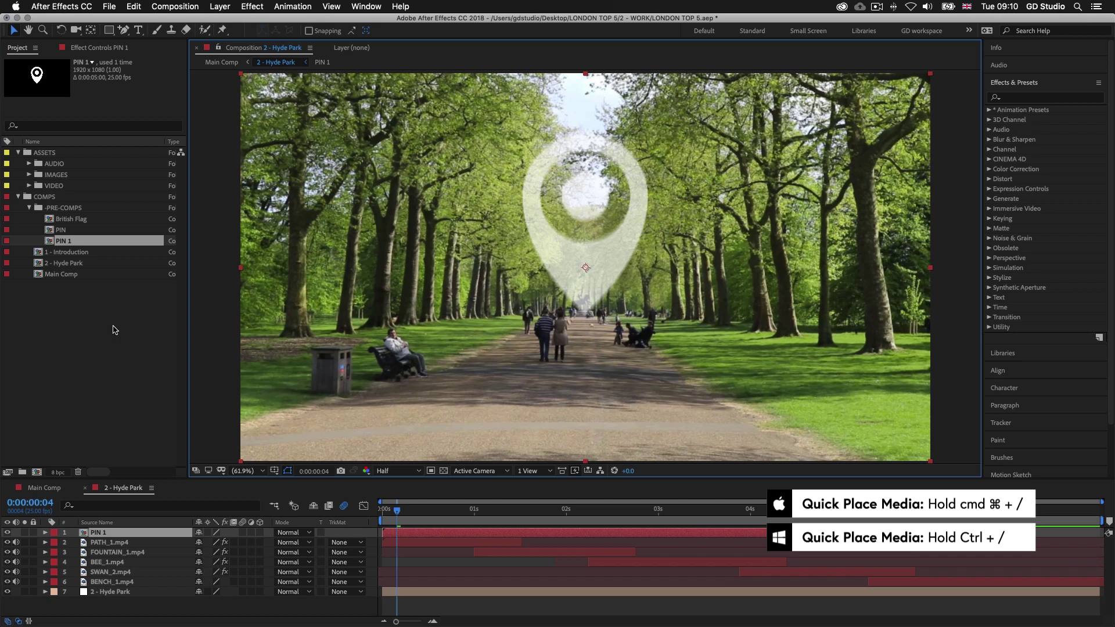
pyautogui.moveTo(397, 509); pyautogui.dragTo(430, 513)
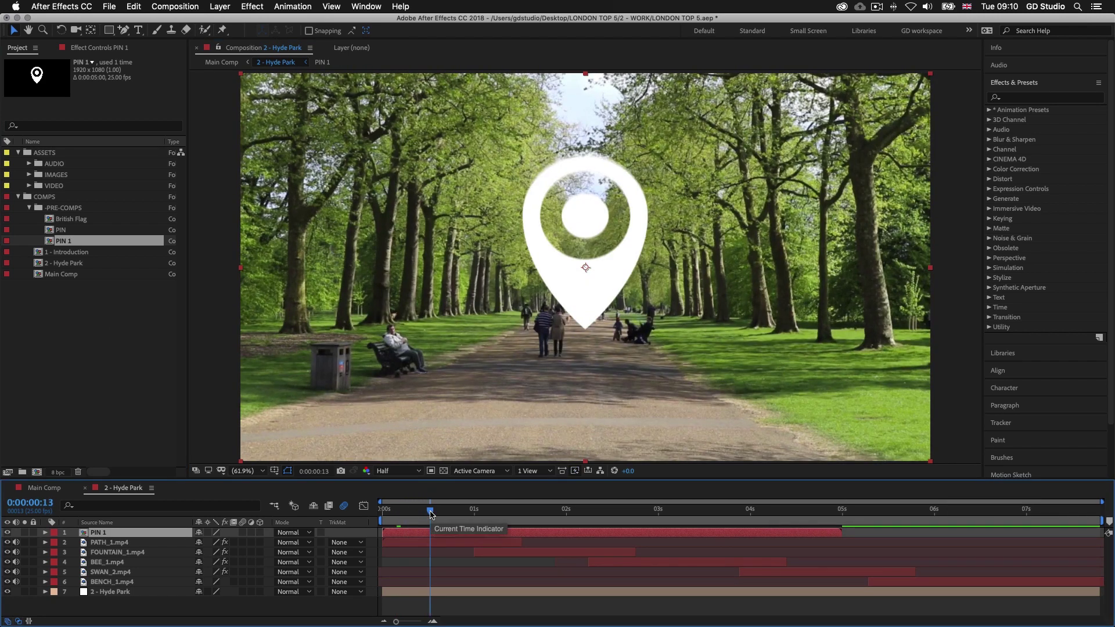
pyautogui.click(54, 533)
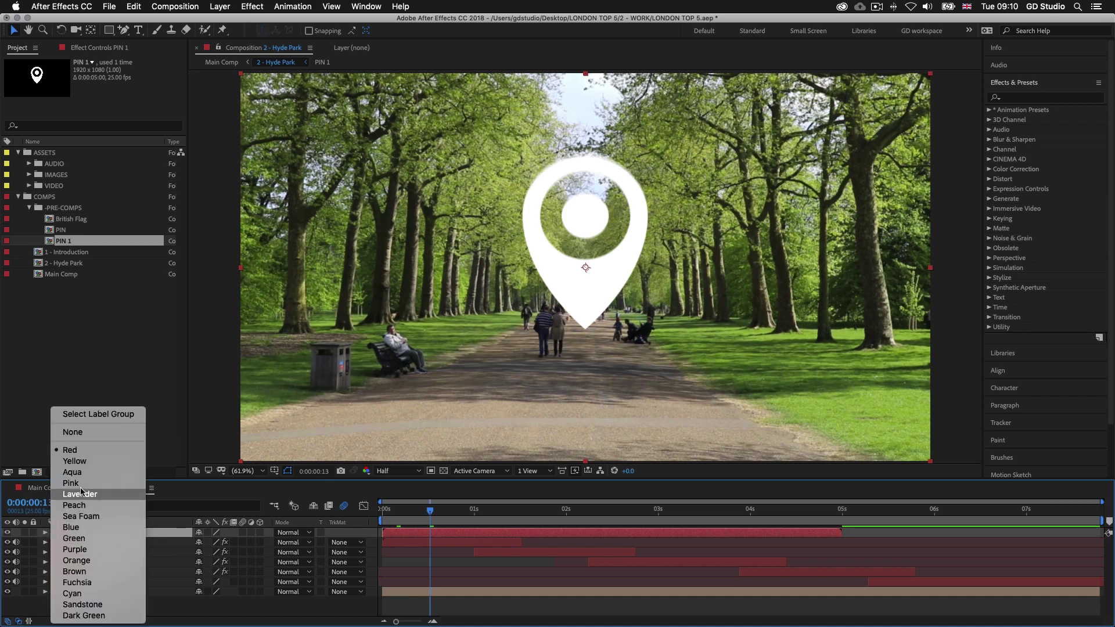
pyautogui.click(422, 524)
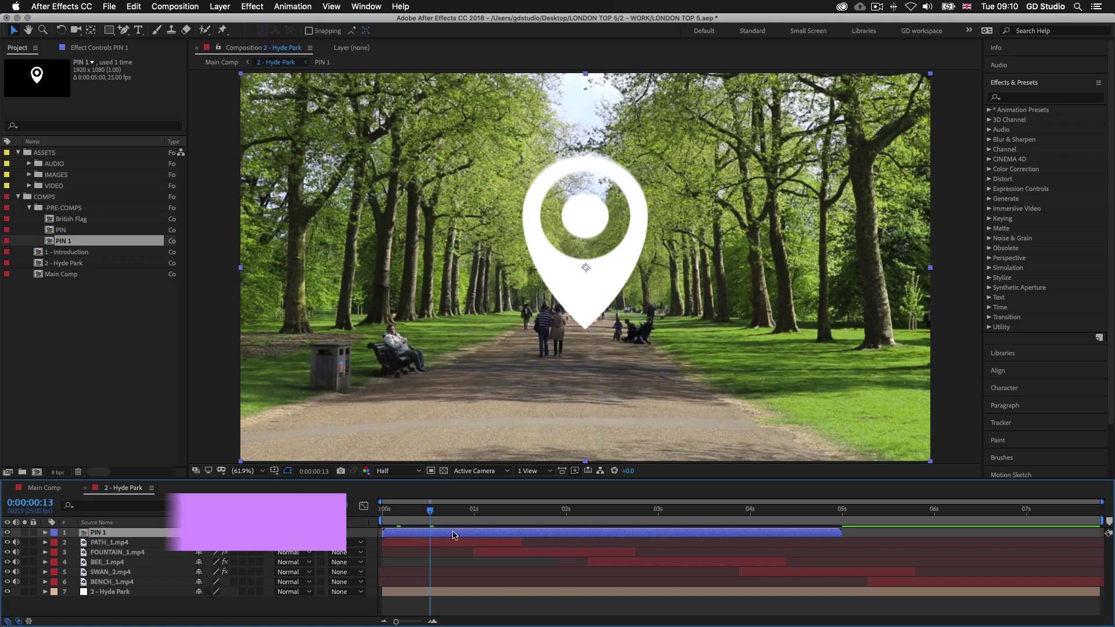
# Open the PIN 1 composition and select its PIN layer.
pyautogui.doubleClick(454, 534)
pyautogui.click(512, 539)
pyautogui.click(531, 535)
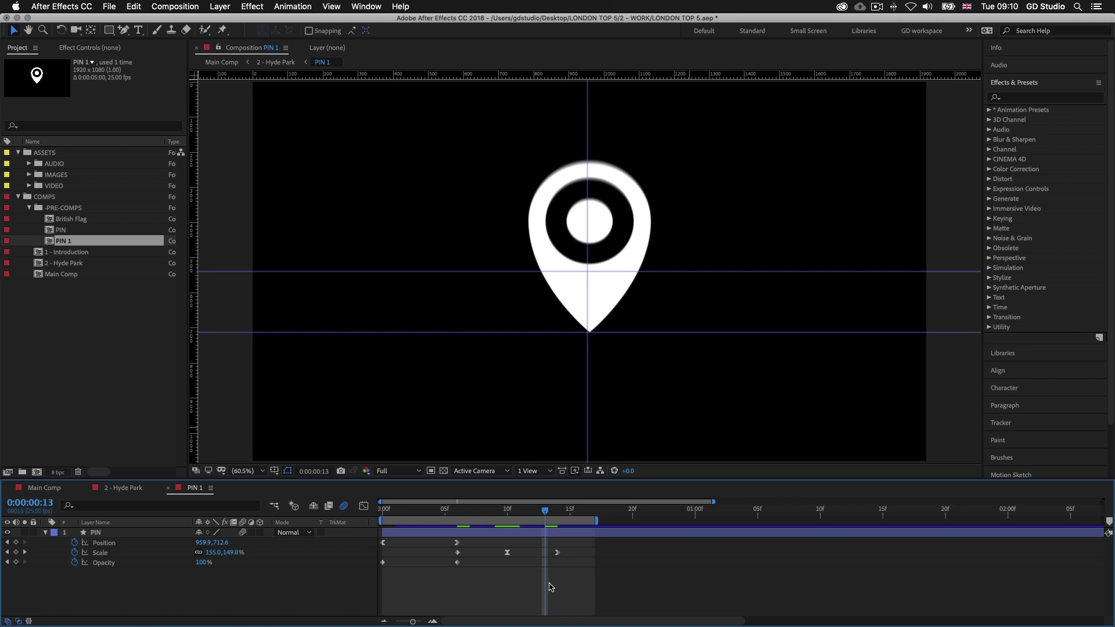
# Set the PIN shape layer's fill colour to hex 274E9D.
pyautogui.click(494, 532)
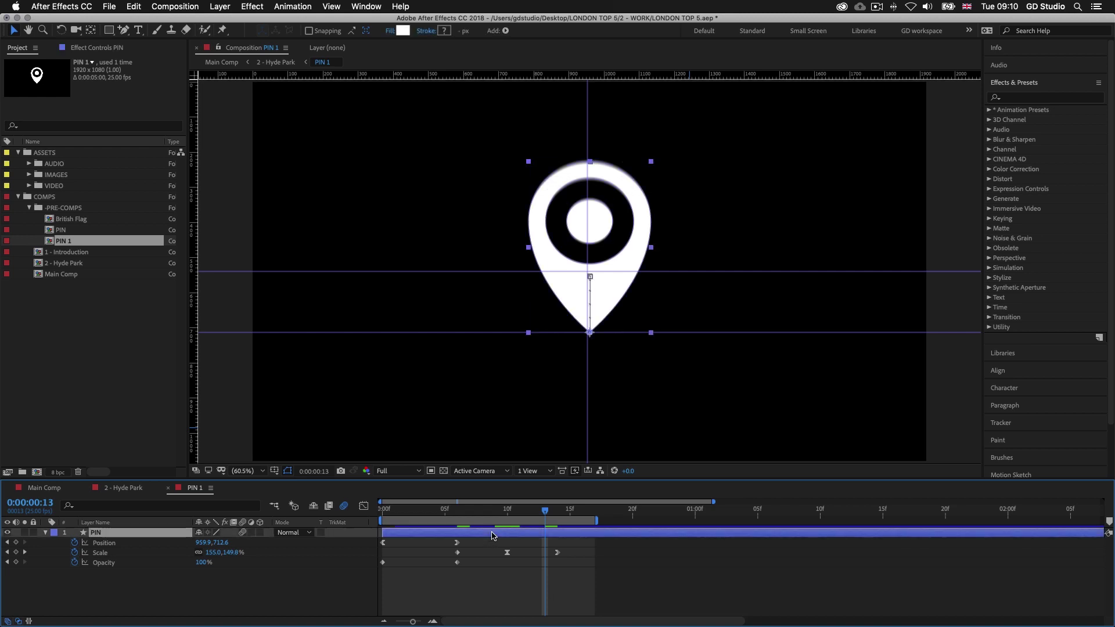
pyautogui.click(404, 31)
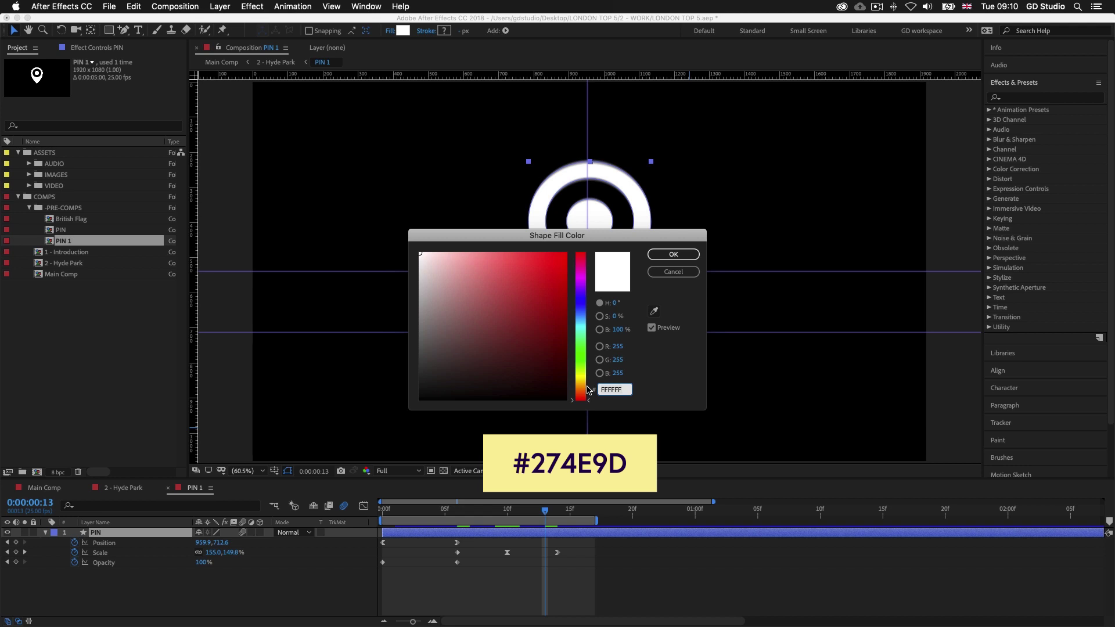
pyautogui.click(611, 390)
pyautogui.write('27')
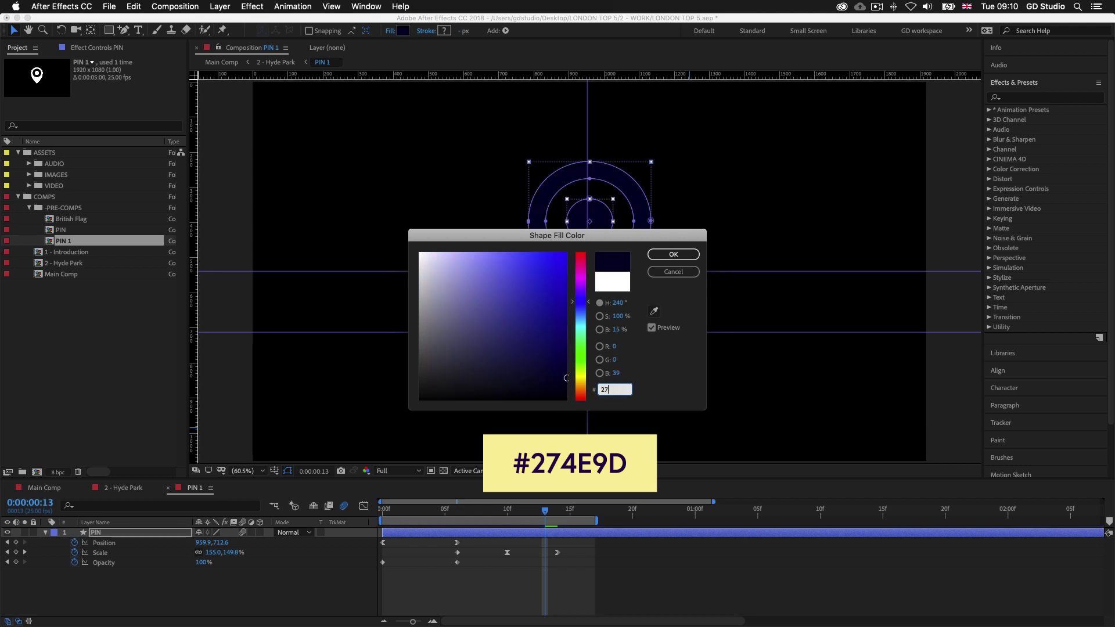
pyautogui.write('4E9D')
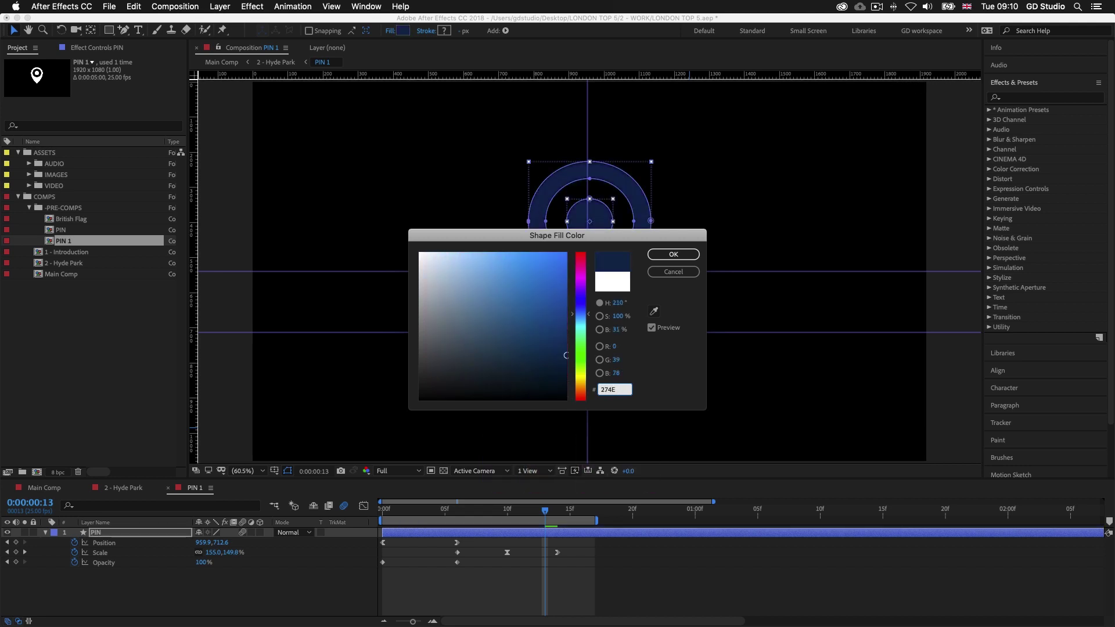
pyautogui.click(673, 254)
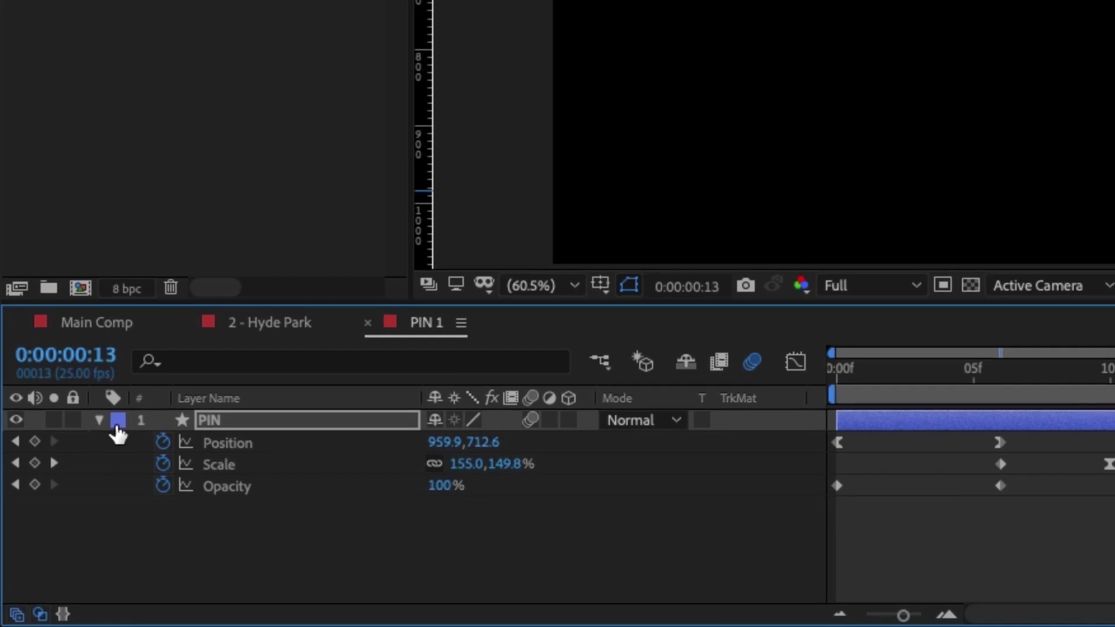
# Expand the PIN layer's Contents to identify Group 1 (inner circle) and Group 2 (pin outline).
pyautogui.click(100, 419)
pyautogui.click(100, 420)
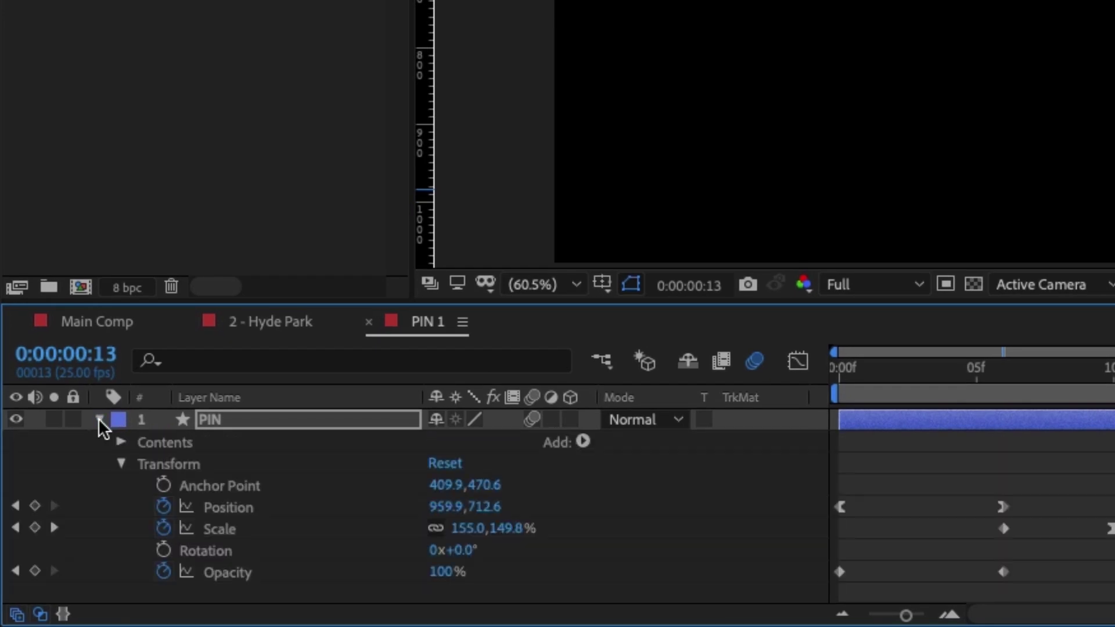
pyautogui.click(116, 440)
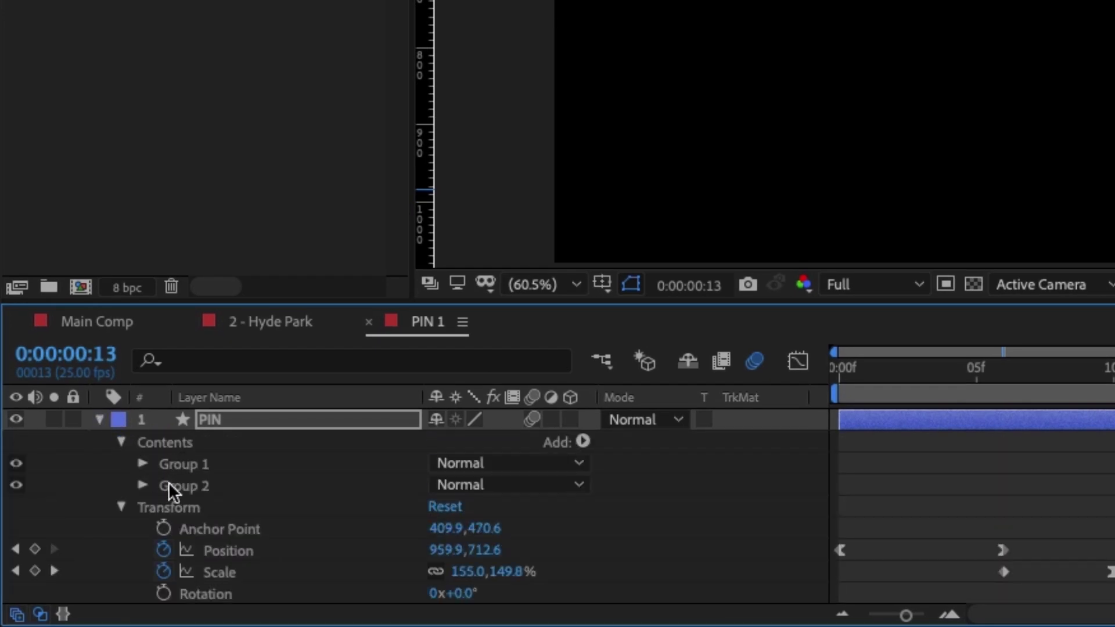
pyautogui.click(183, 464)
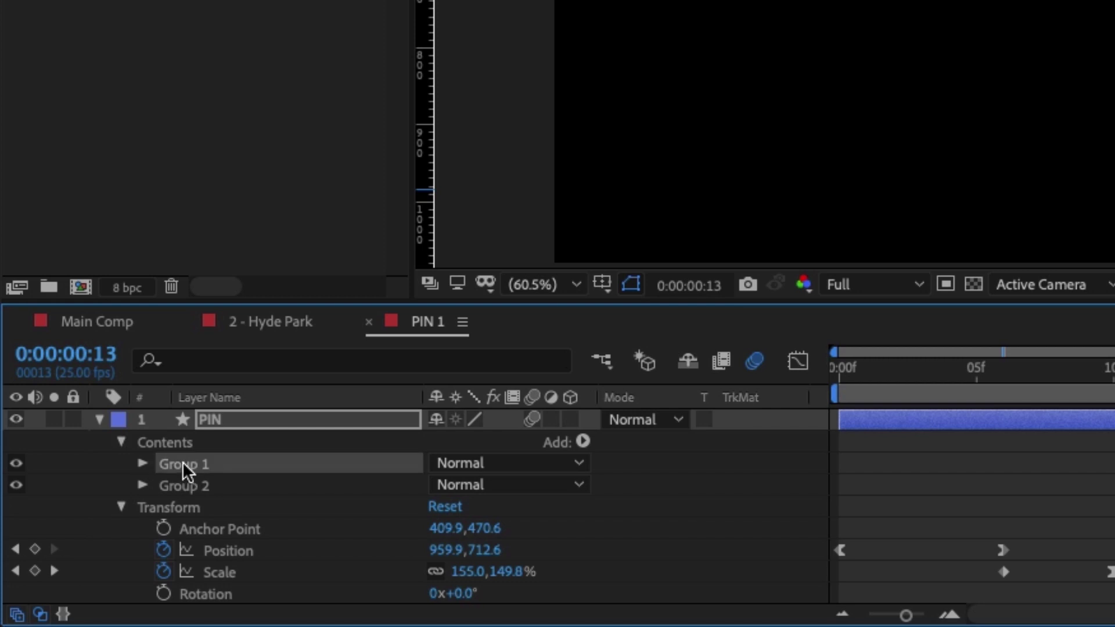
pyautogui.click(184, 492)
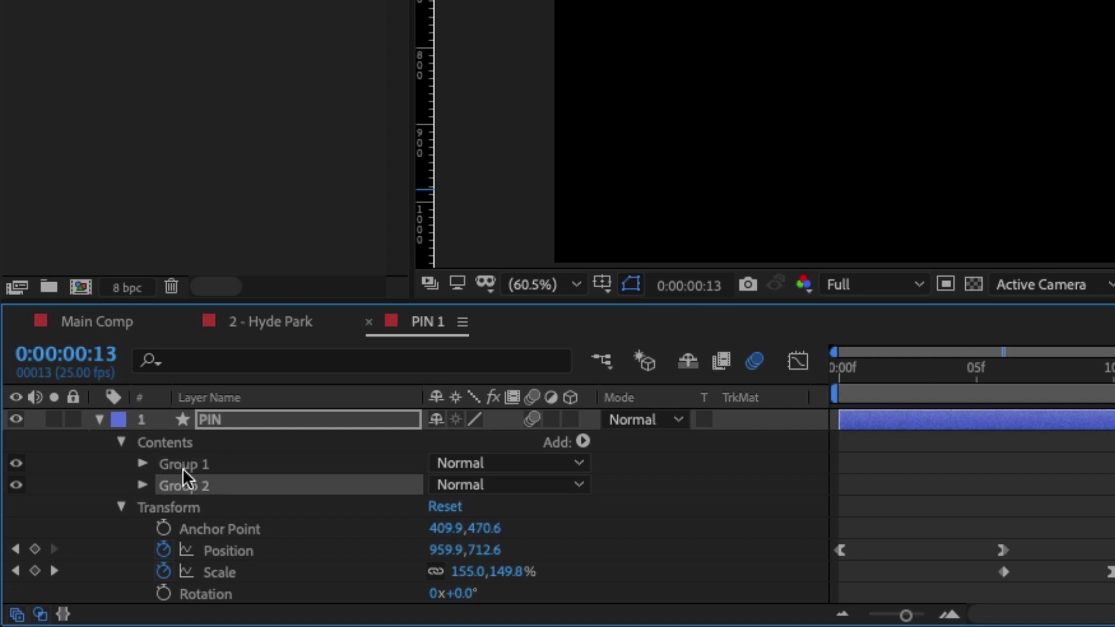
pyautogui.click(182, 465)
pyautogui.click(182, 486)
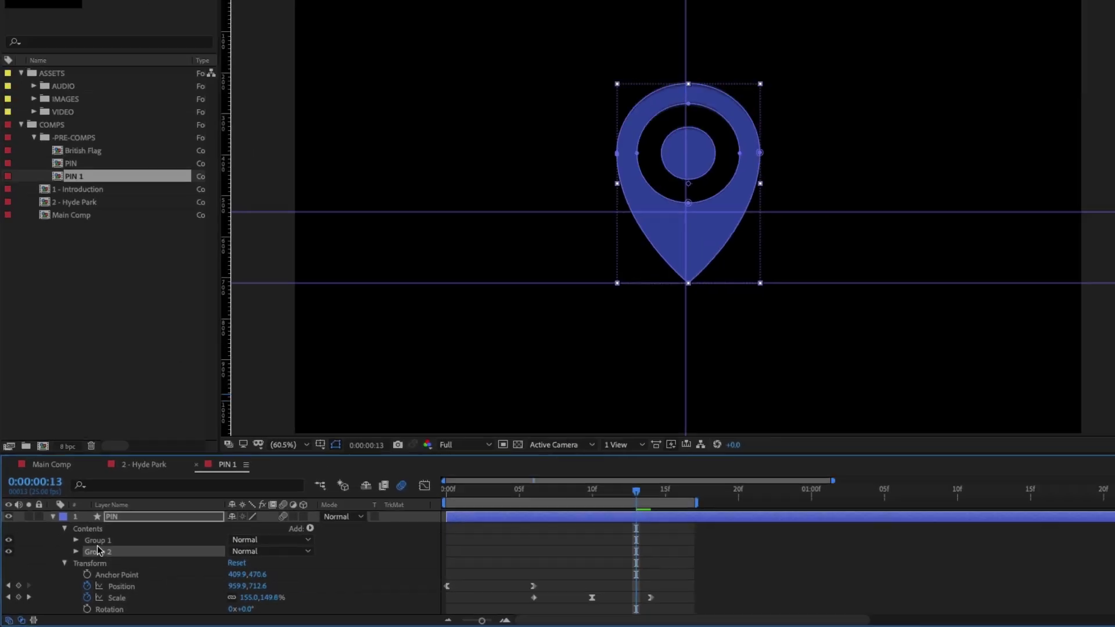
pyautogui.click(182, 467)
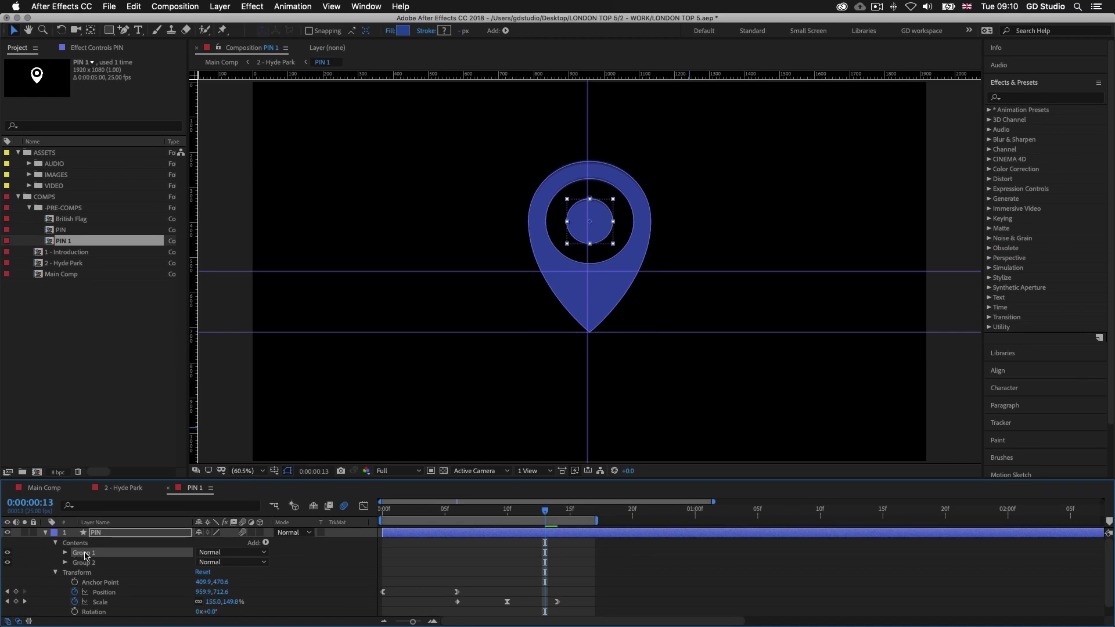
# Delete Group 1, the pin's inner circle, and show only keyframed properties, ready for text.
pyautogui.click(81, 564)
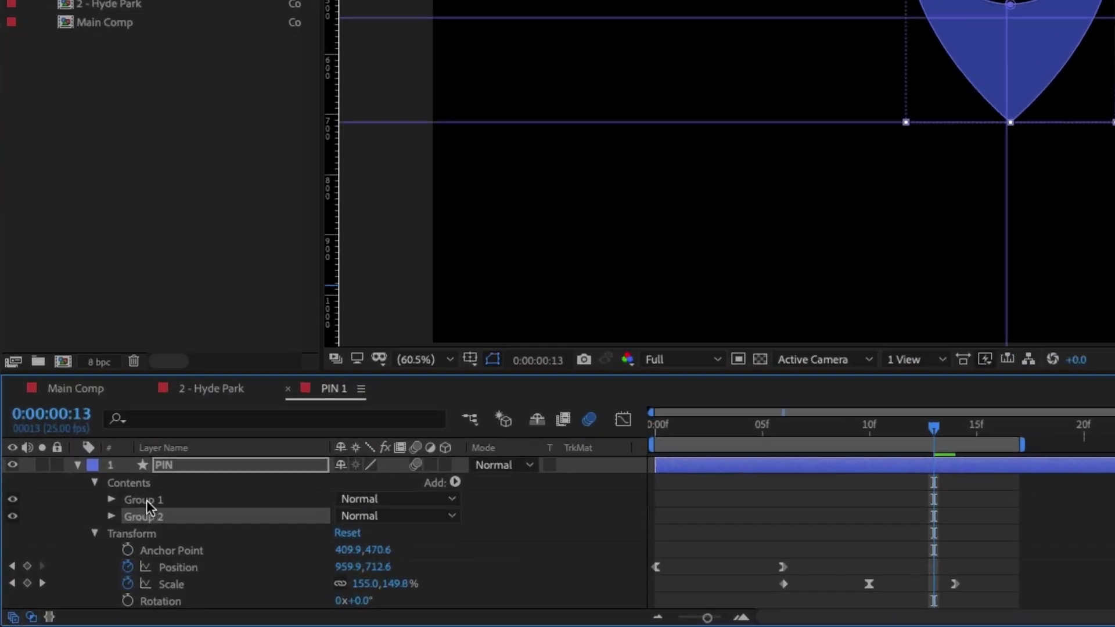
pyautogui.click(145, 500)
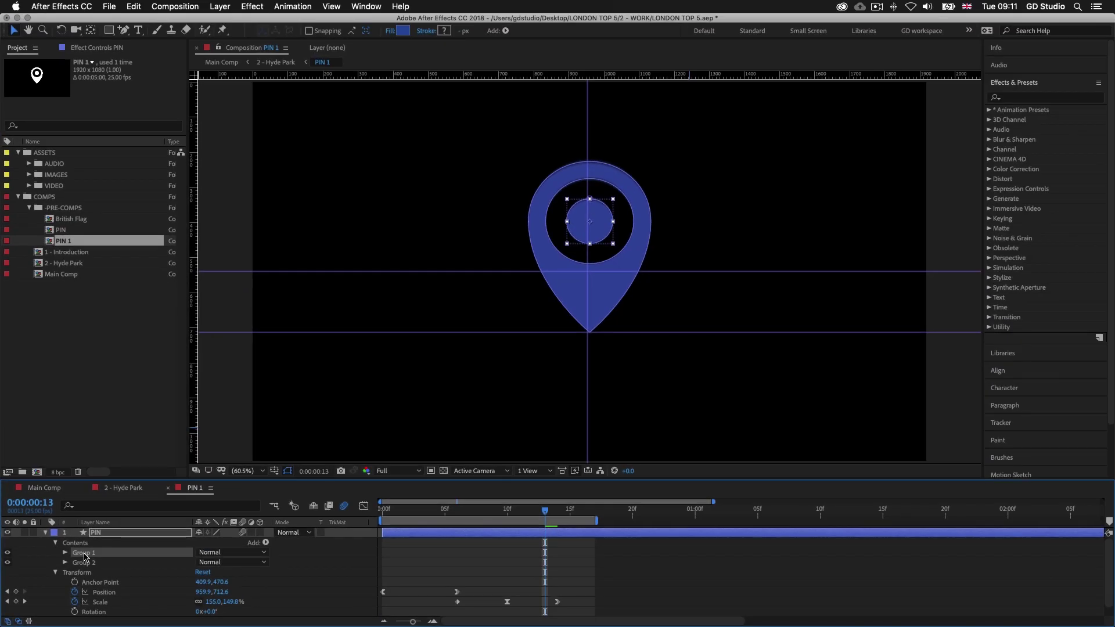
pyautogui.press('Delete')
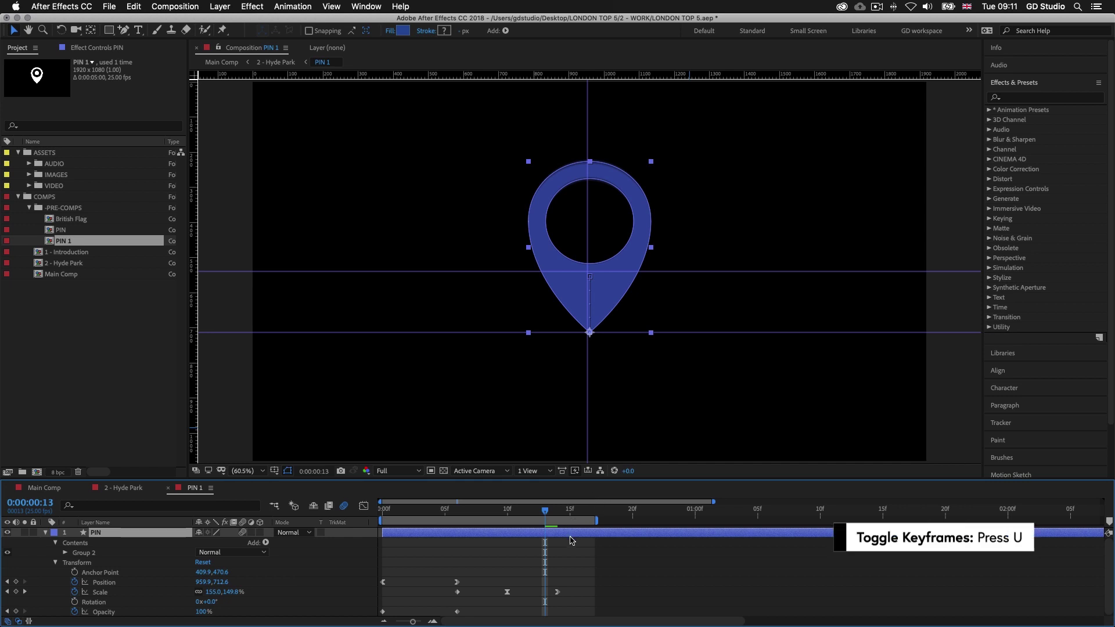
pyautogui.press('u')
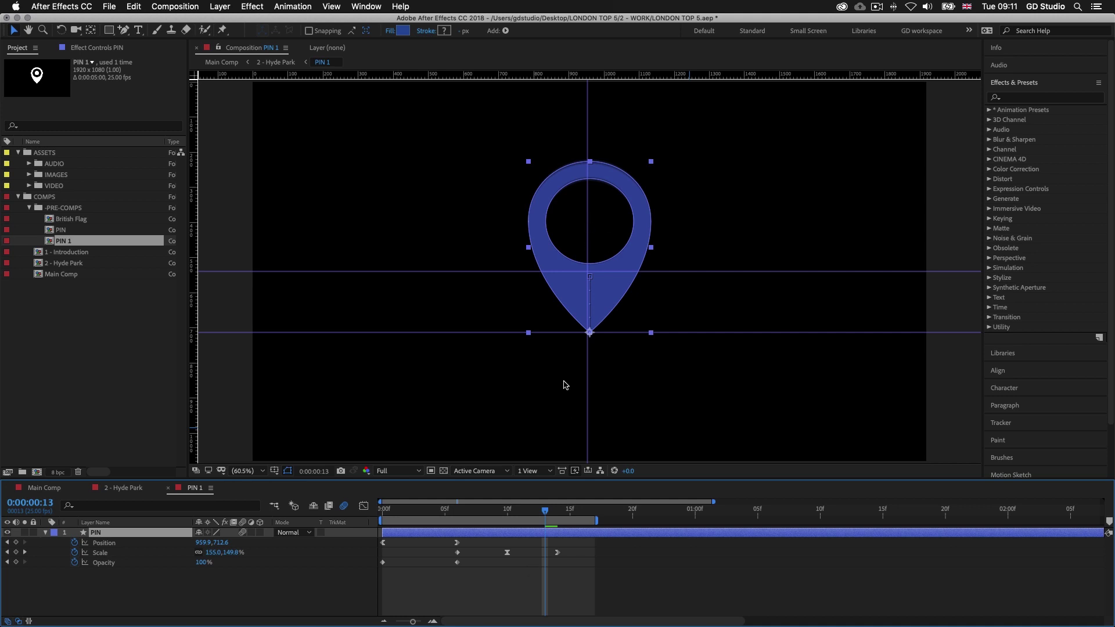
pyautogui.press('super+t')
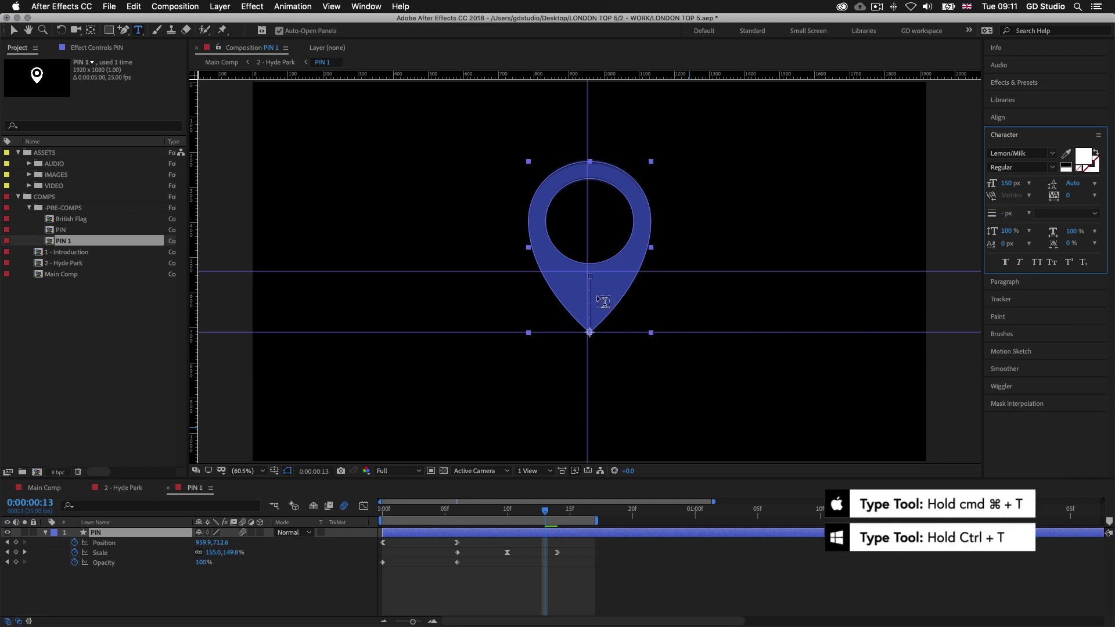
# Type a white 1 in the pin's hole at 190 px font size.
pyautogui.click(583, 222)
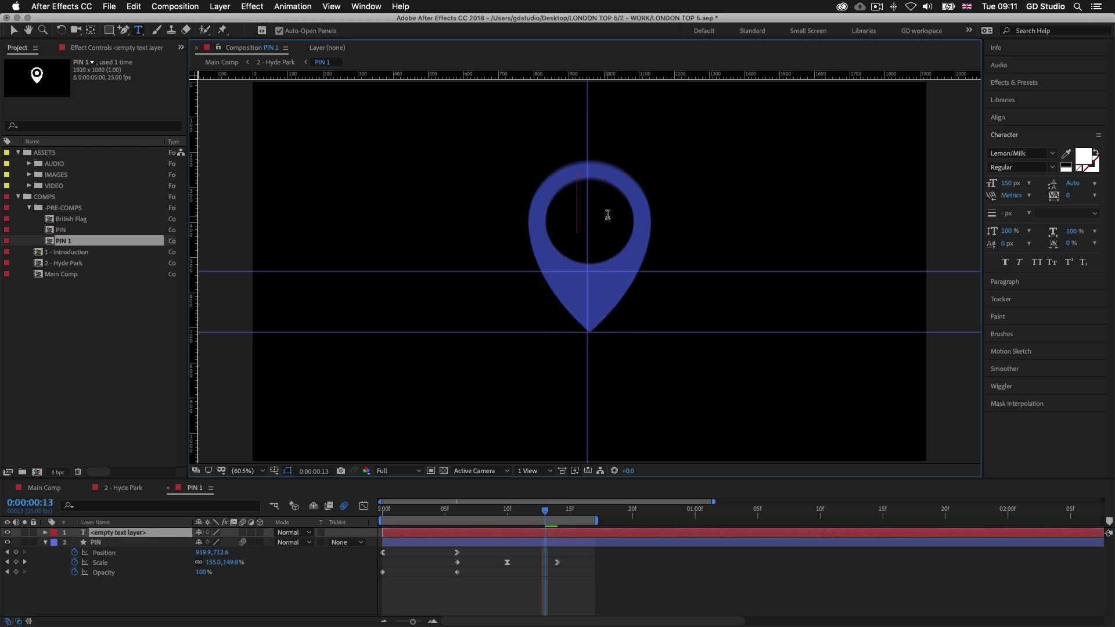
pyautogui.write('1')
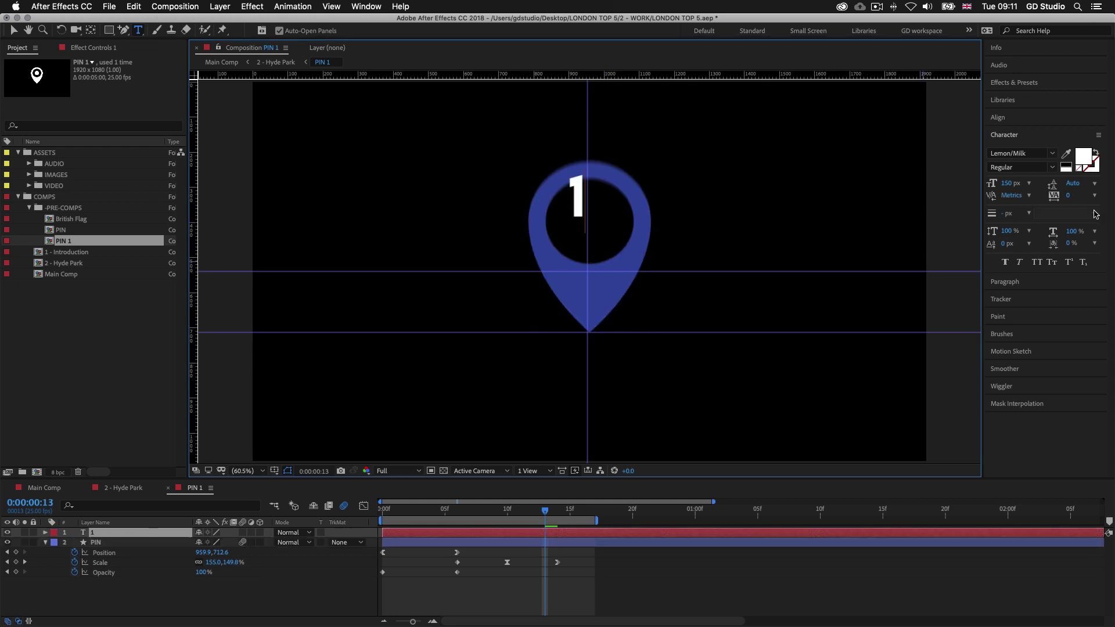
pyautogui.click(1005, 183)
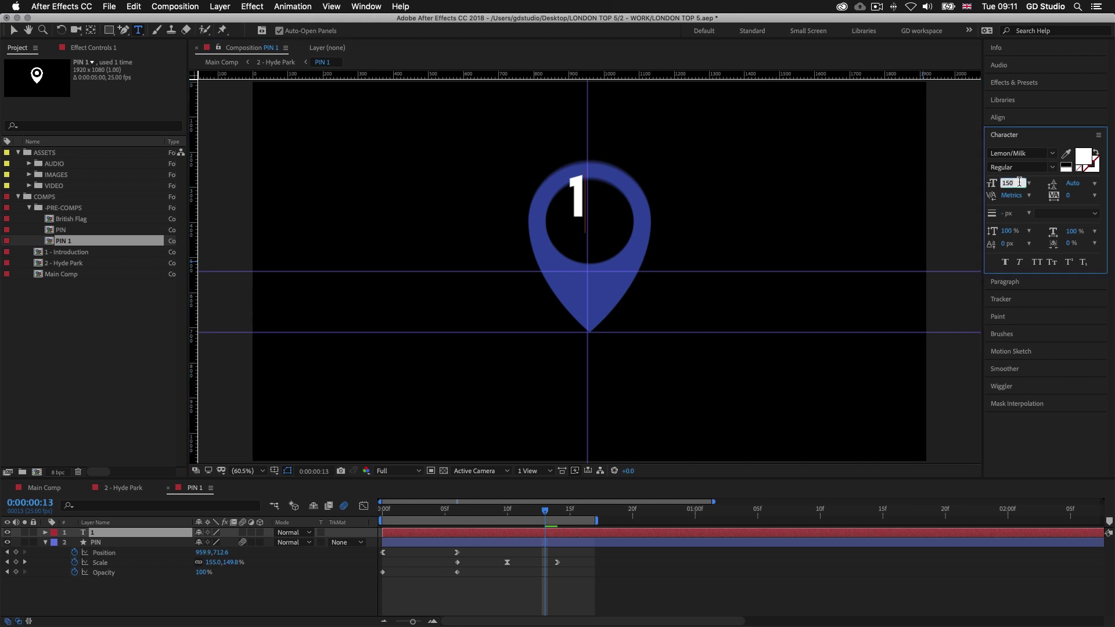
pyautogui.write('190')
pyautogui.press('Return')
pyautogui.click(1084, 164)
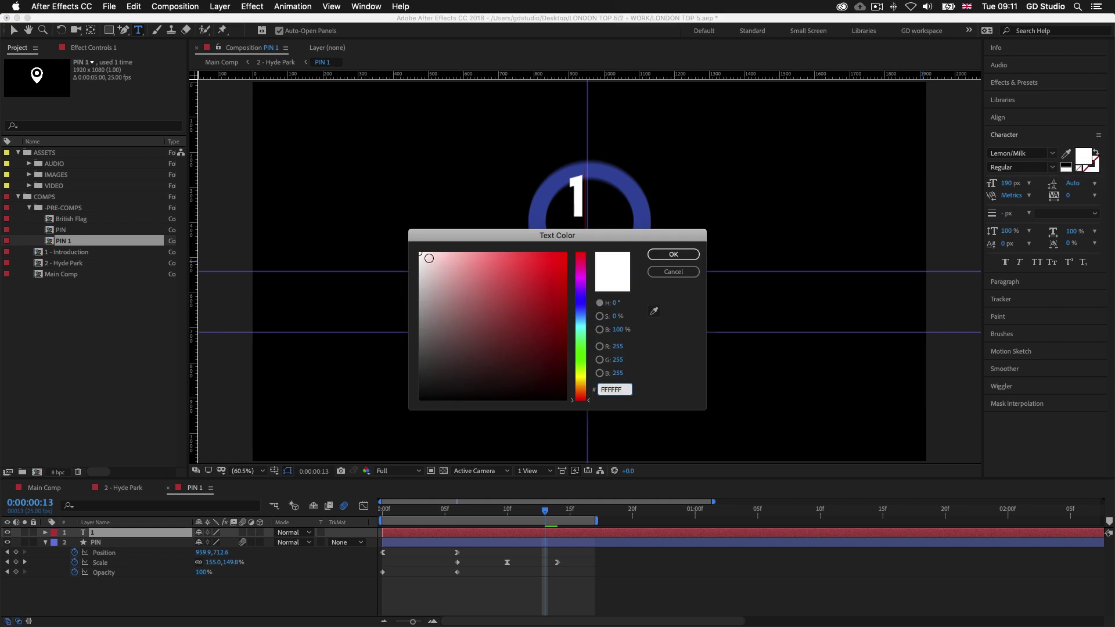
pyautogui.click(673, 255)
# Reapply 190 px to the selected 1, then preview the pin animation from the start.
pyautogui.moveTo(583, 200); pyautogui.dragTo(565, 201)
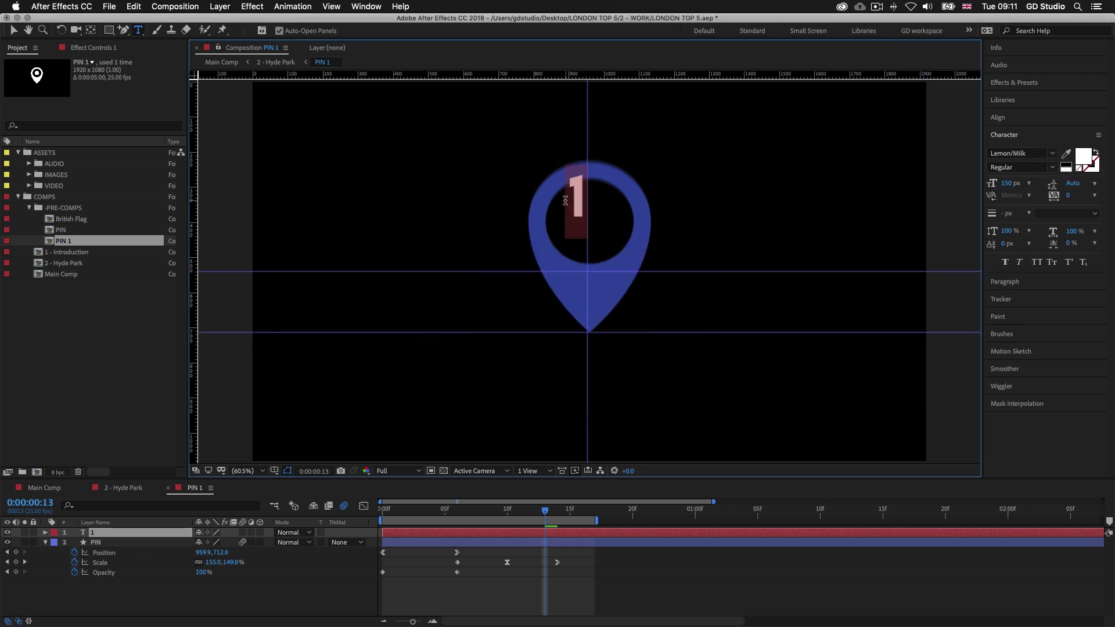
pyautogui.click(1010, 184)
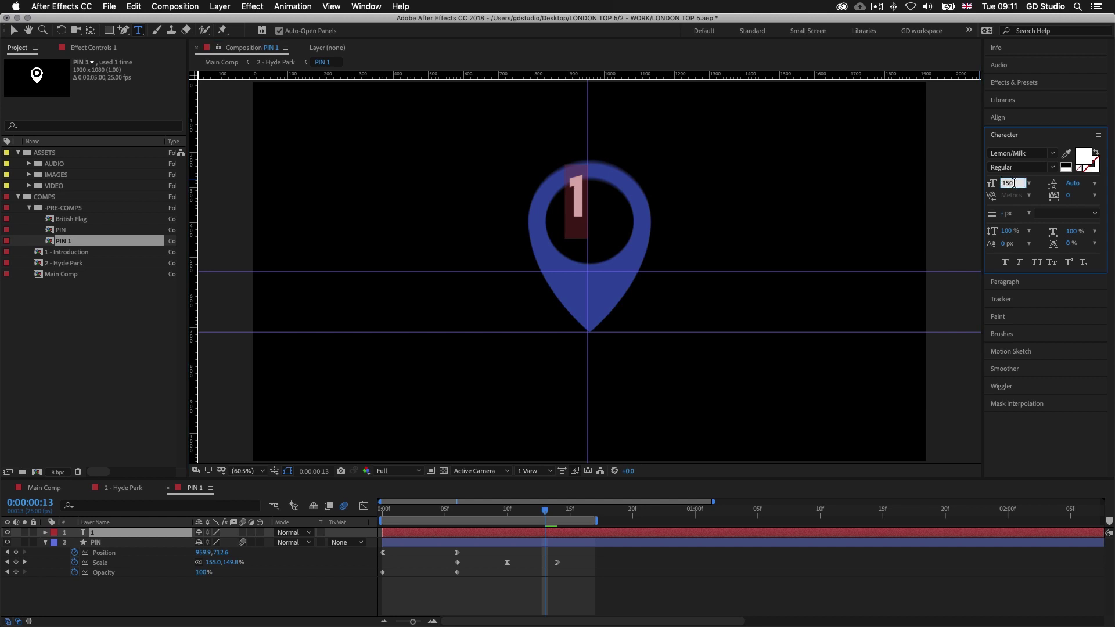
pyautogui.write('190')
pyautogui.press('Return')
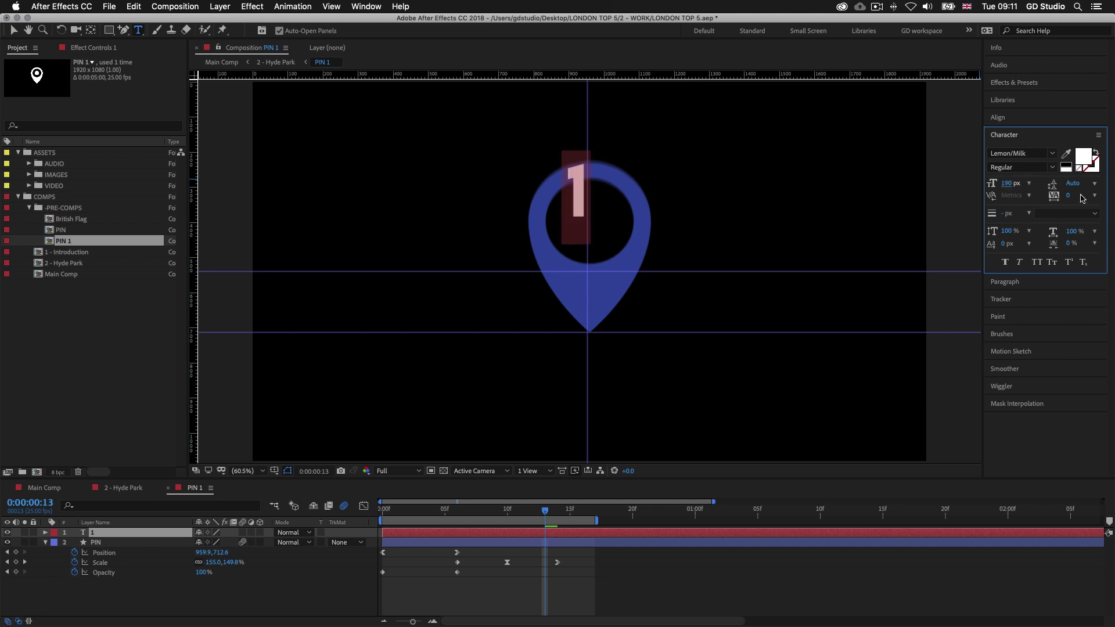
pyautogui.click(19, 32)
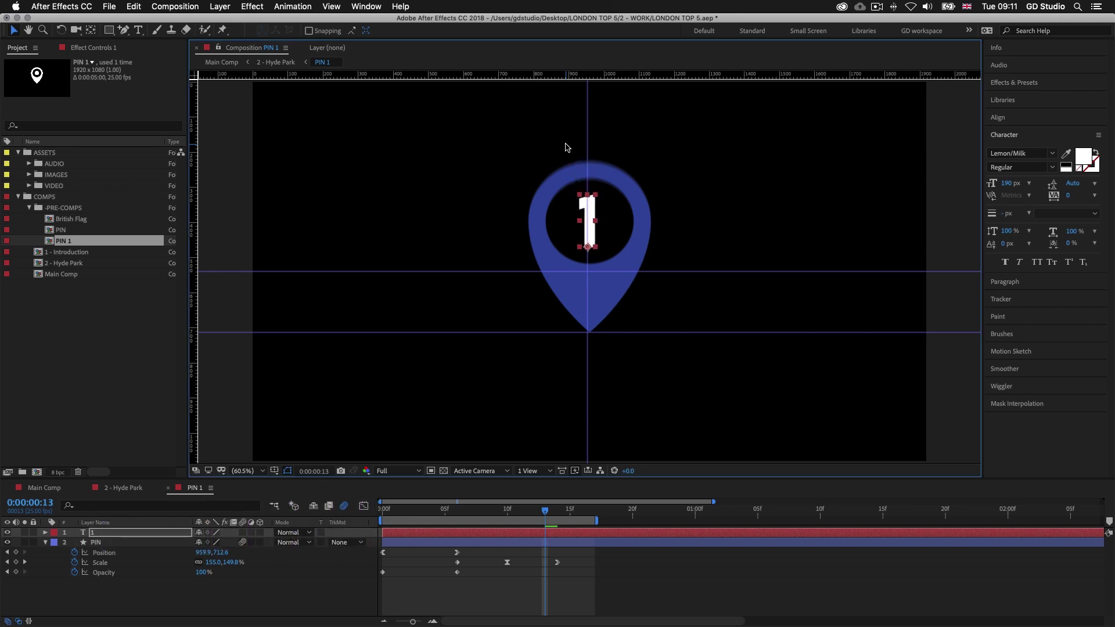
pyautogui.moveTo(430, 517); pyautogui.dragTo(545, 522)
pyautogui.press('space')
pyautogui.press('space')
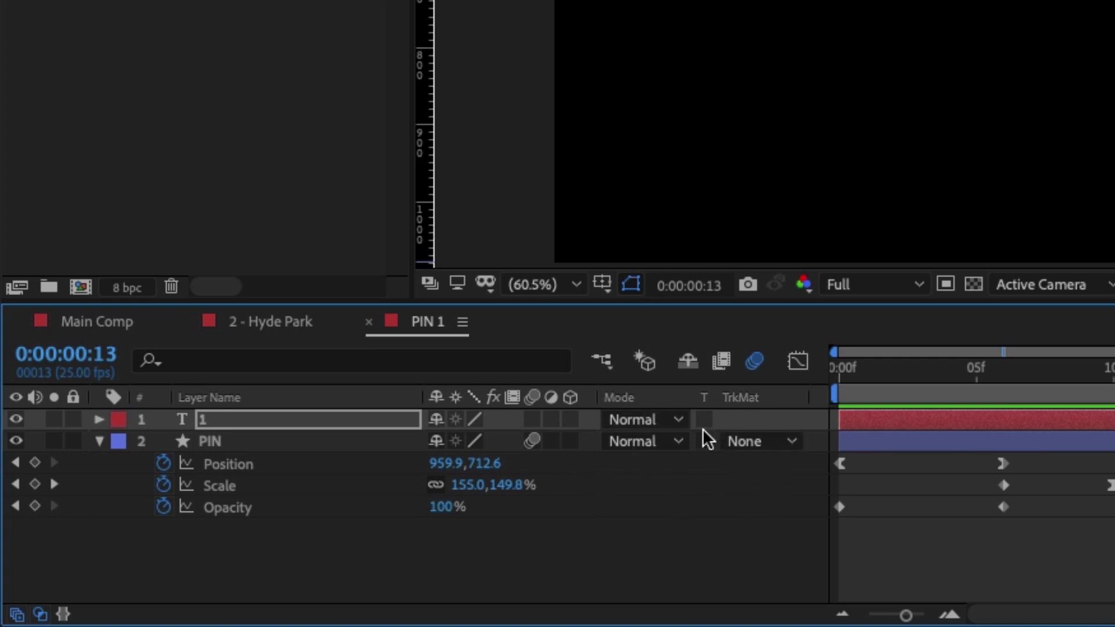
# Show the Parent & Link column in the timeline.
pyautogui.rightClick(662, 394)
pyautogui.moveTo(723, 475)
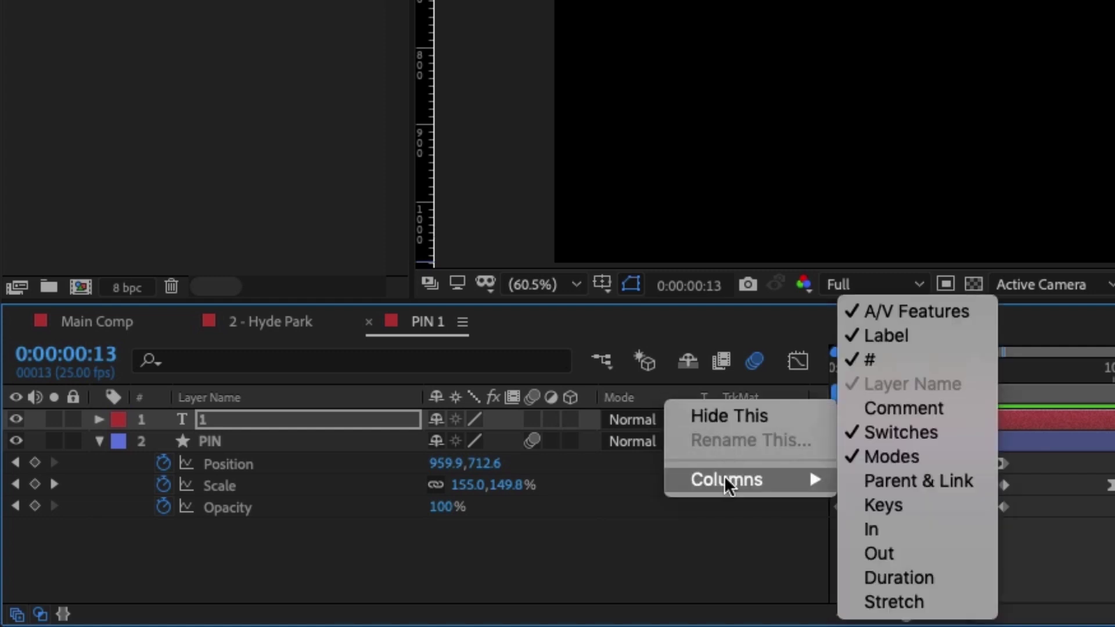
pyautogui.click(898, 478)
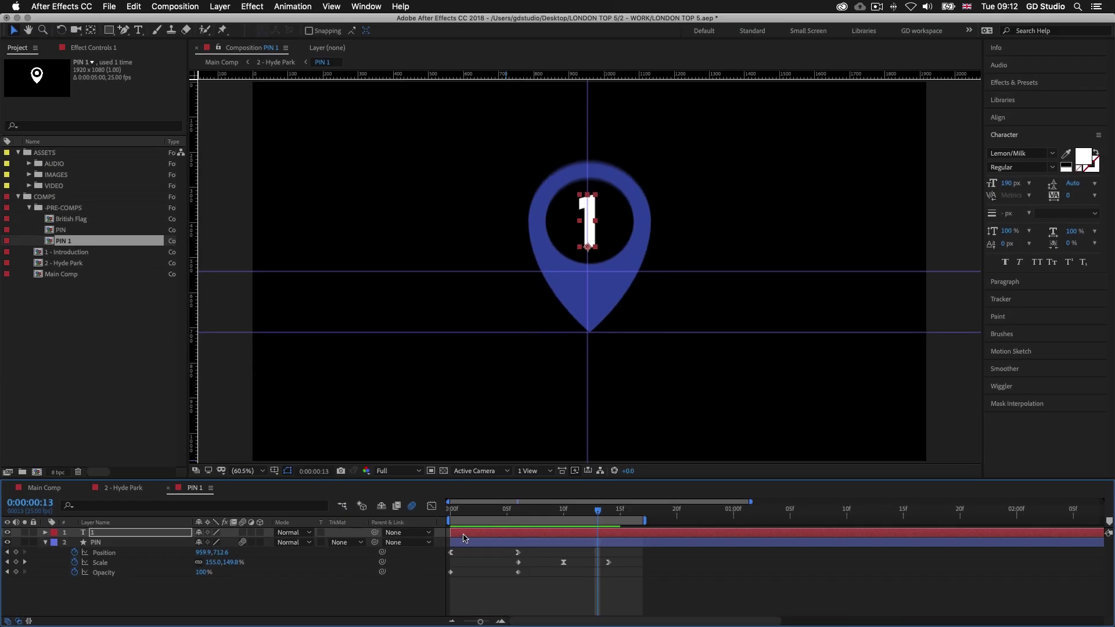
# Pick-whip the 1 text layer onto the PIN layer to make PIN its parent.
pyautogui.click(472, 536)
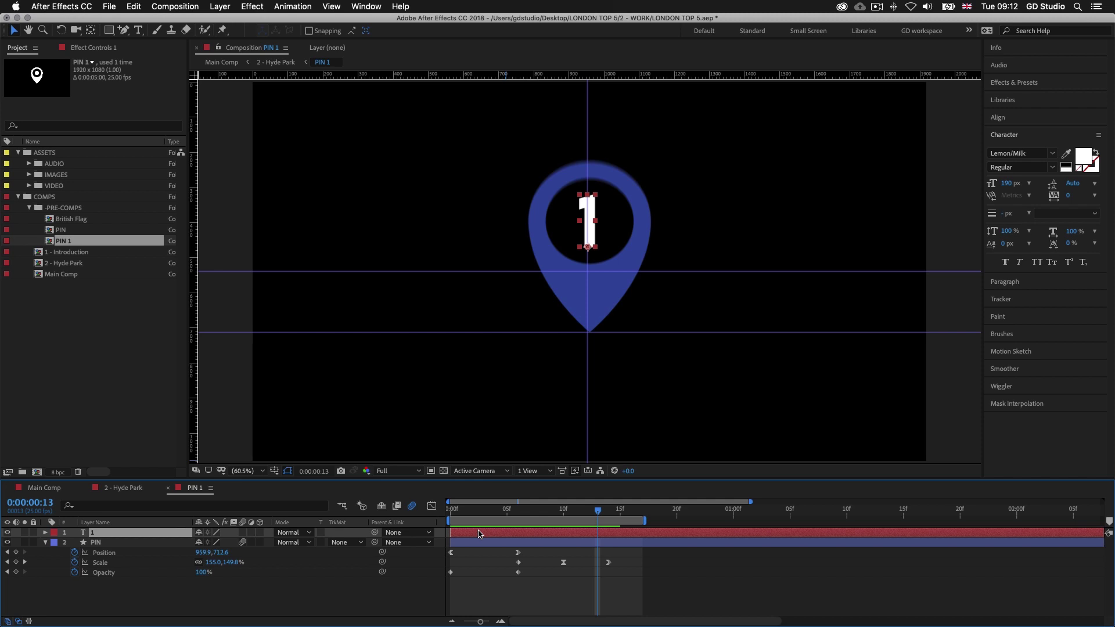
pyautogui.moveTo(597, 513); pyautogui.dragTo(627, 514)
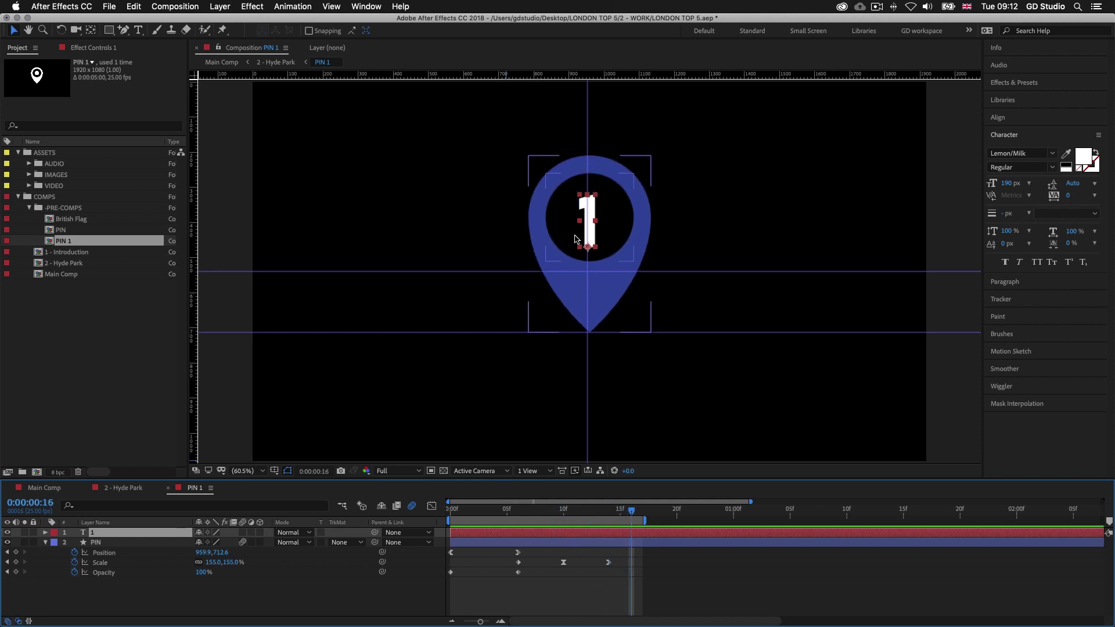
pyautogui.click(585, 413)
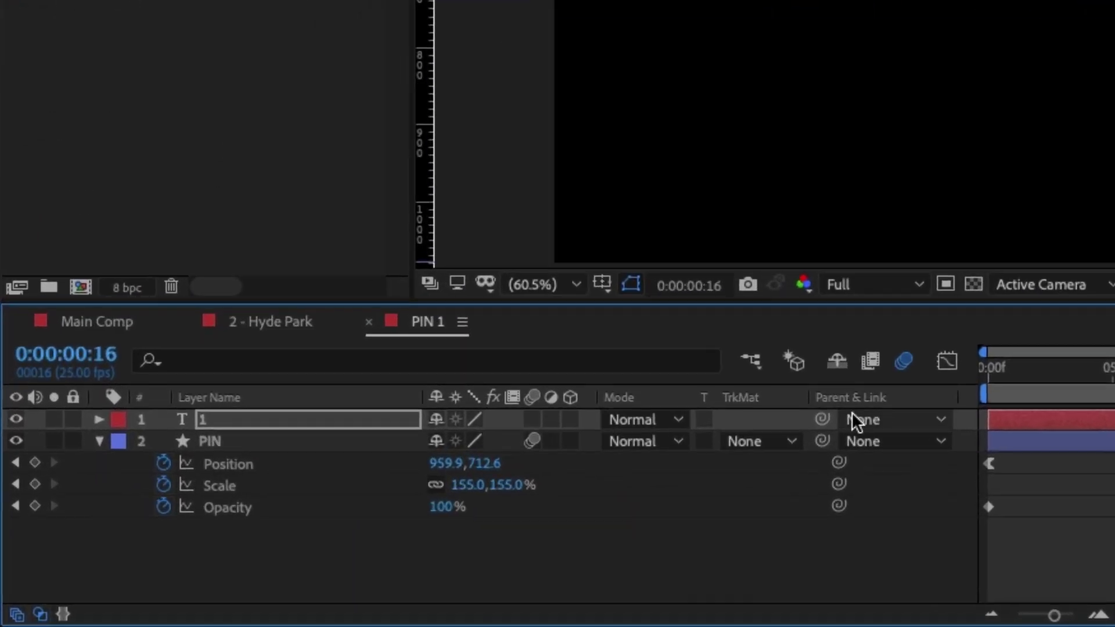
pyautogui.moveTo(822, 418); pyautogui.dragTo(1080, 450)
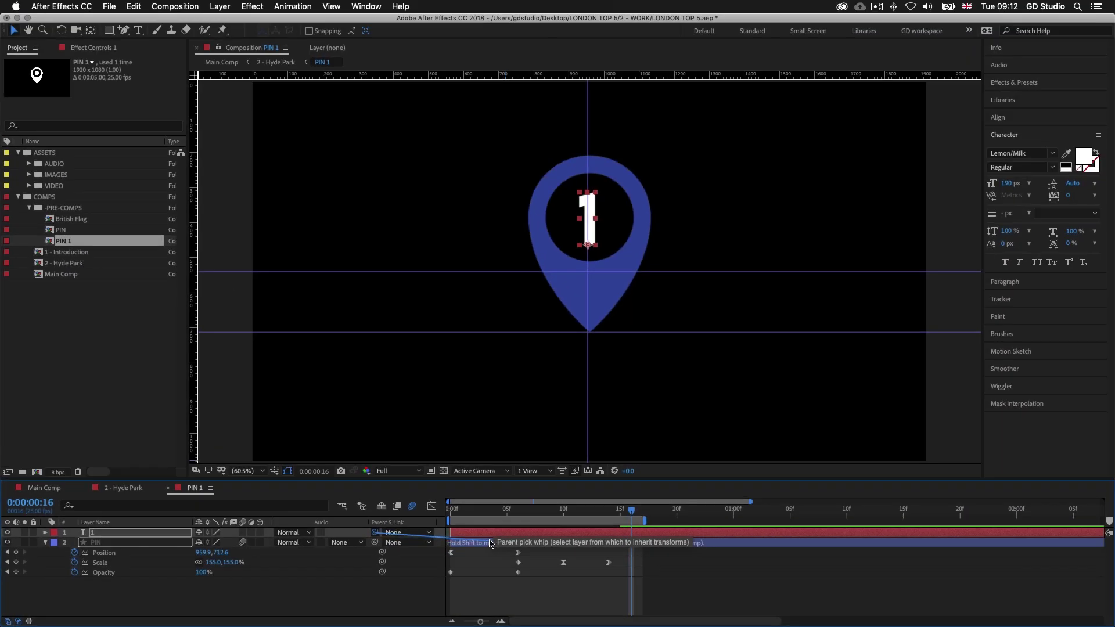
pyautogui.moveTo(489, 543); pyautogui.dragTo(490, 543)
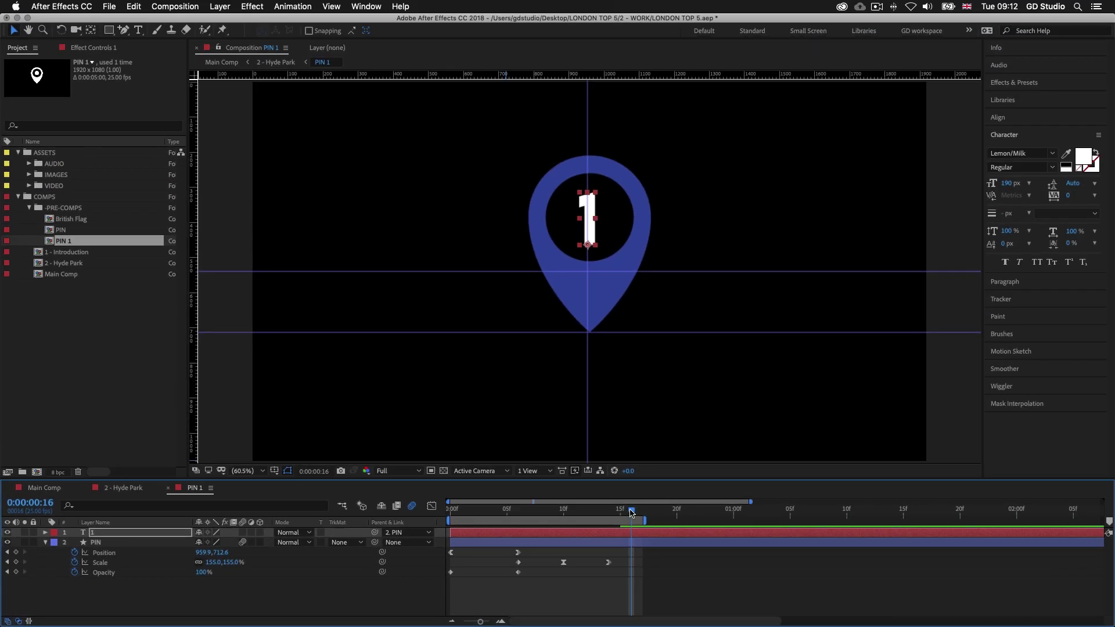
pyautogui.moveTo(632, 512); pyautogui.dragTo(516, 534)
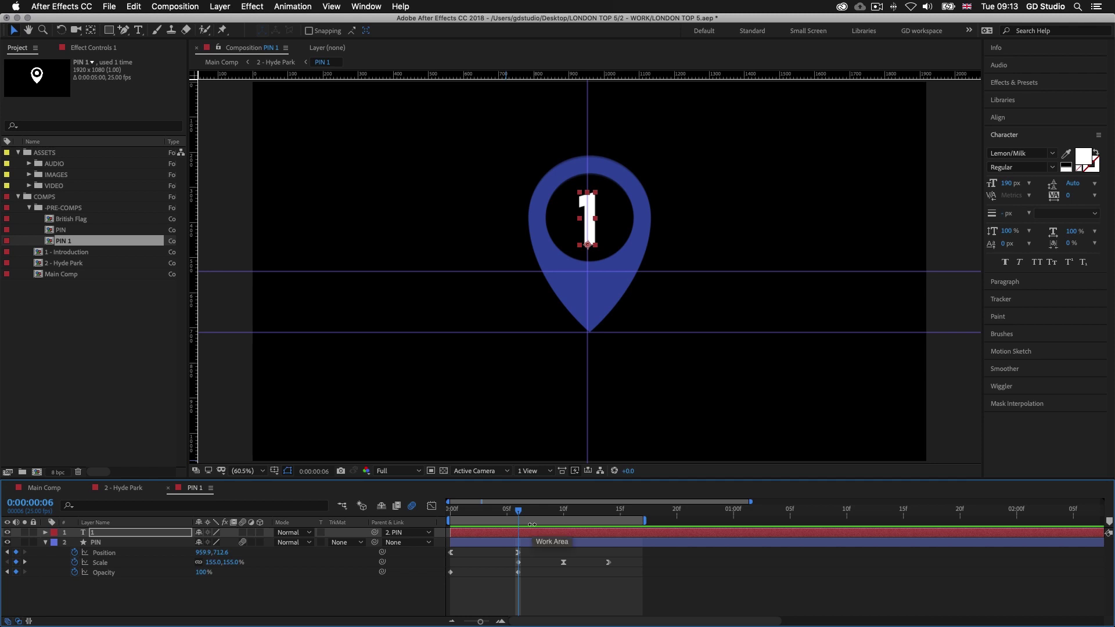
# Paste PIN's two Opacity keyframes onto the 1 layer at frame 0 and check the fade-in.
pyautogui.moveTo(526, 576)
pyautogui.mouseDown()
pyautogui.moveTo(451, 584)
pyautogui.moveTo(460, 586)
pyautogui.mouseUp()
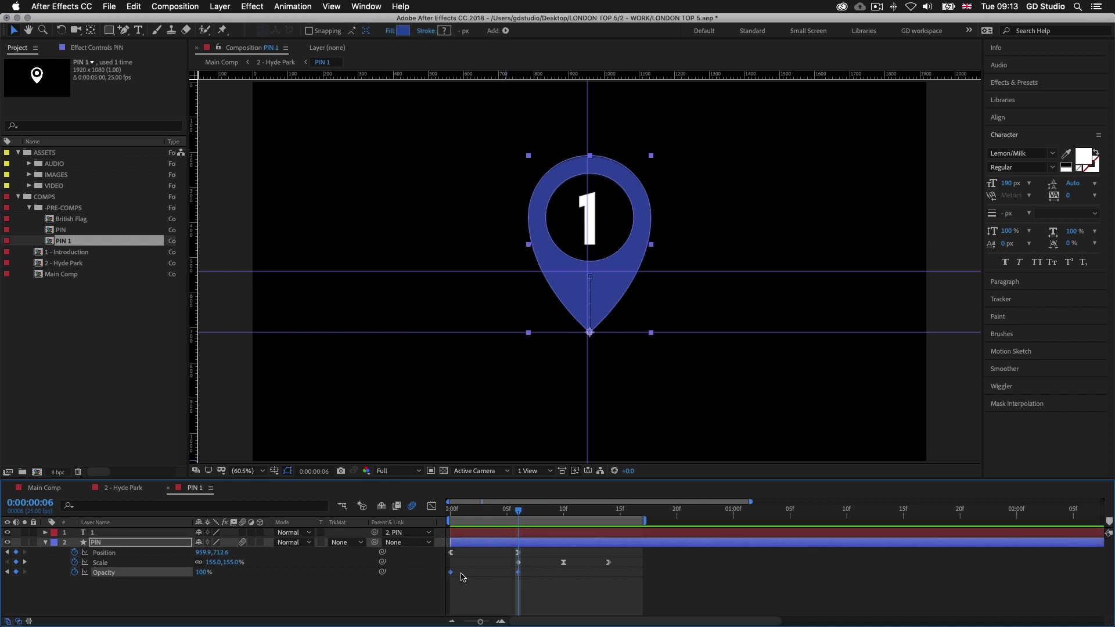
pyautogui.moveTo(518, 512); pyautogui.dragTo(449, 513)
pyautogui.click(510, 533)
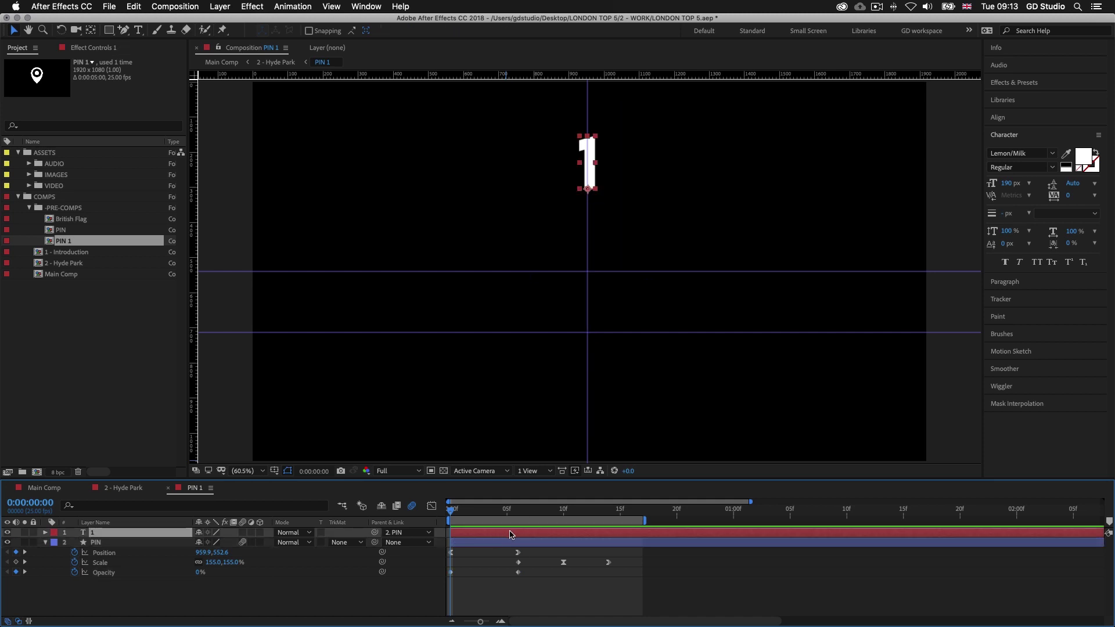
pyautogui.press('Return')
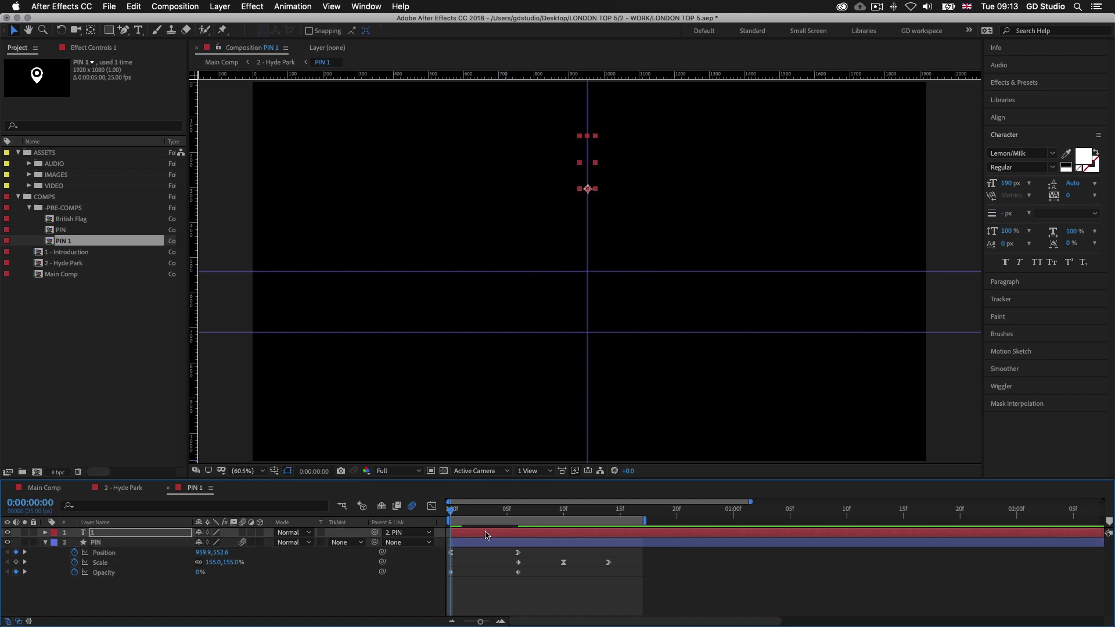
pyautogui.press('u')
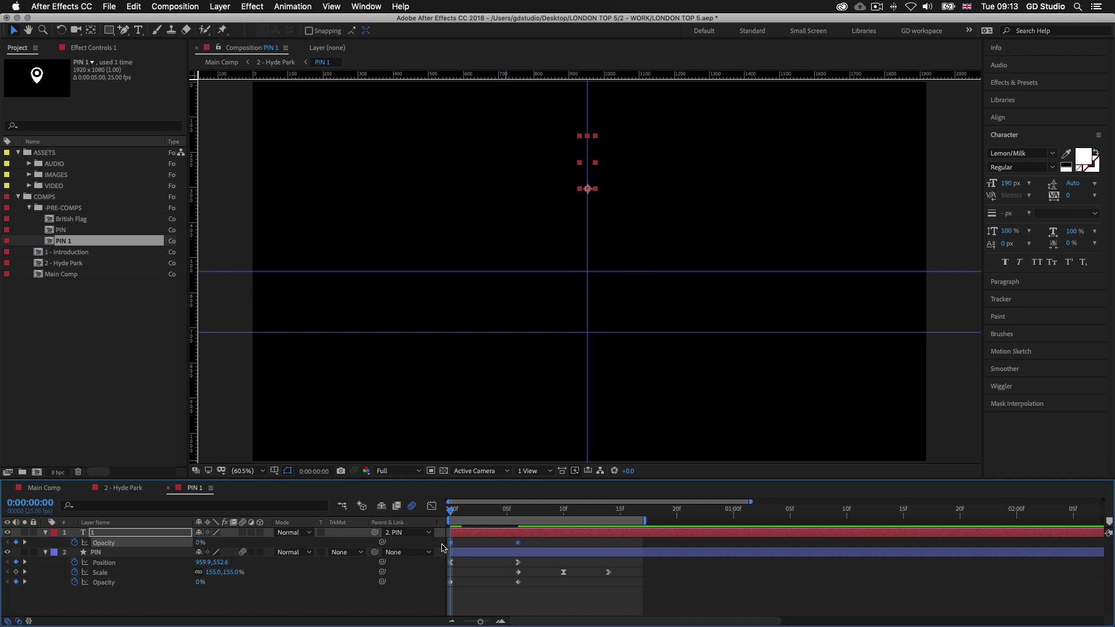
pyautogui.moveTo(459, 514); pyautogui.dragTo(544, 522)
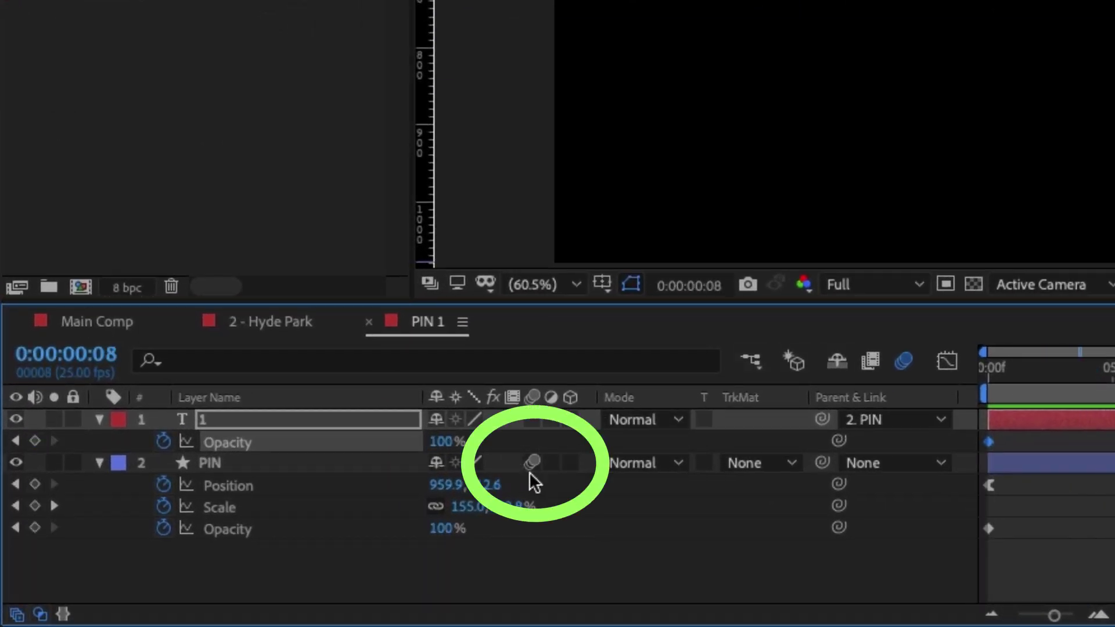
# Enable Collapse Transformations on layer 1, preview the animation, and return to 2 - Hyde Park.
pyautogui.click(532, 420)
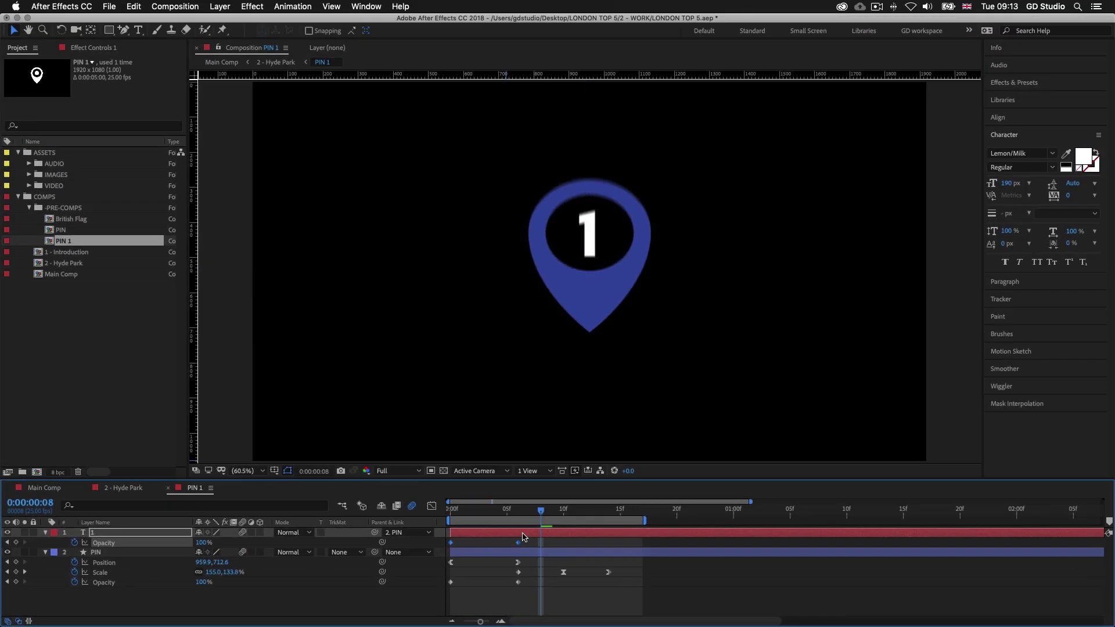
pyautogui.press('space')
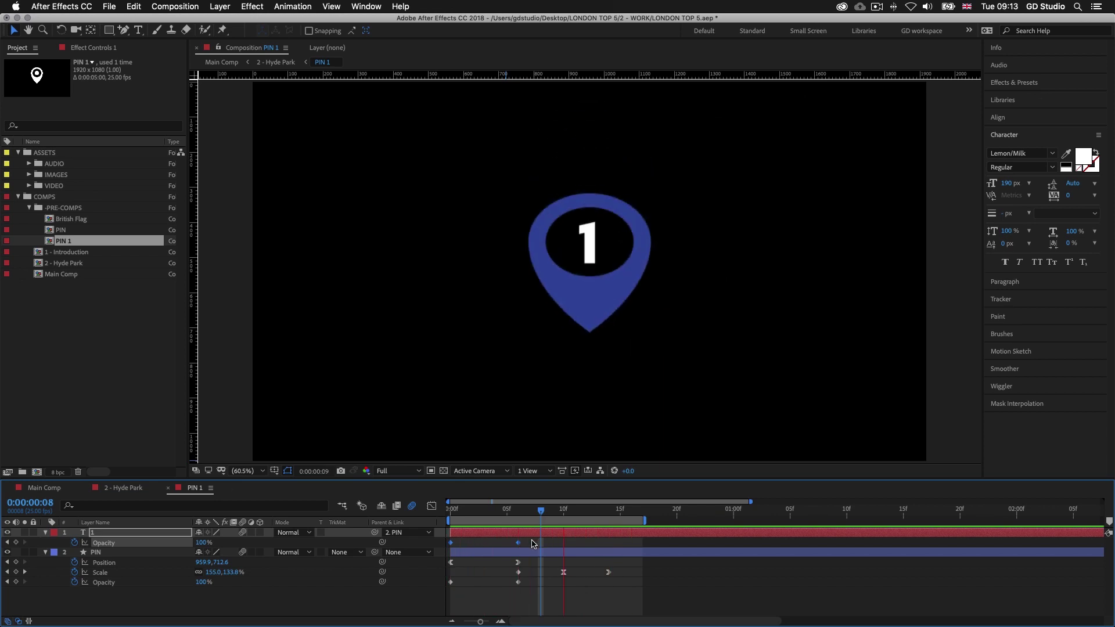
pyautogui.press('space')
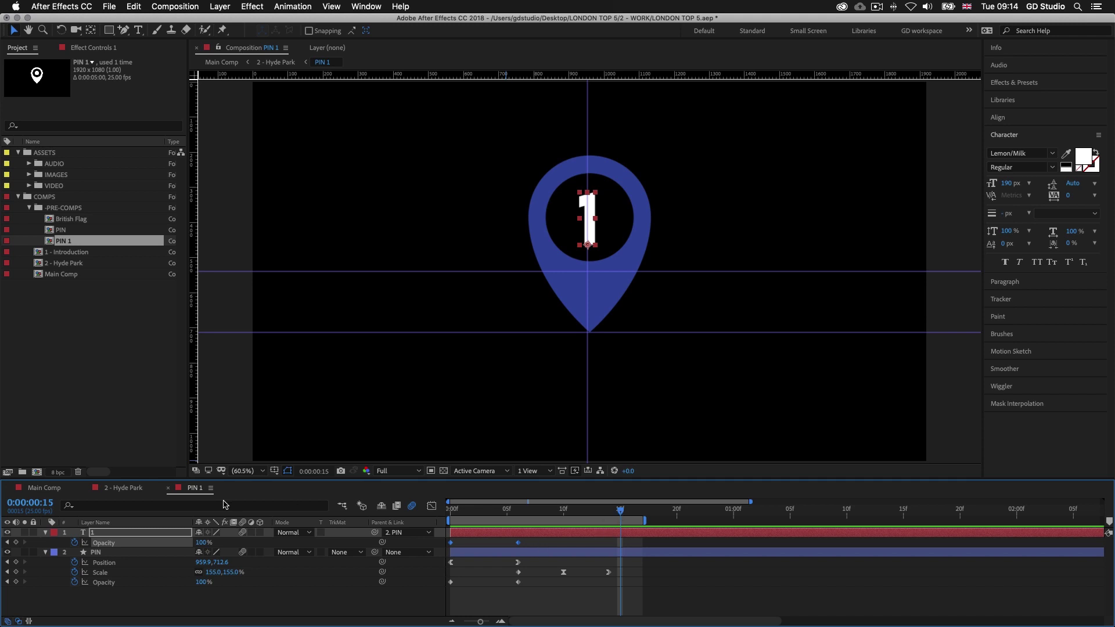
pyautogui.click(133, 489)
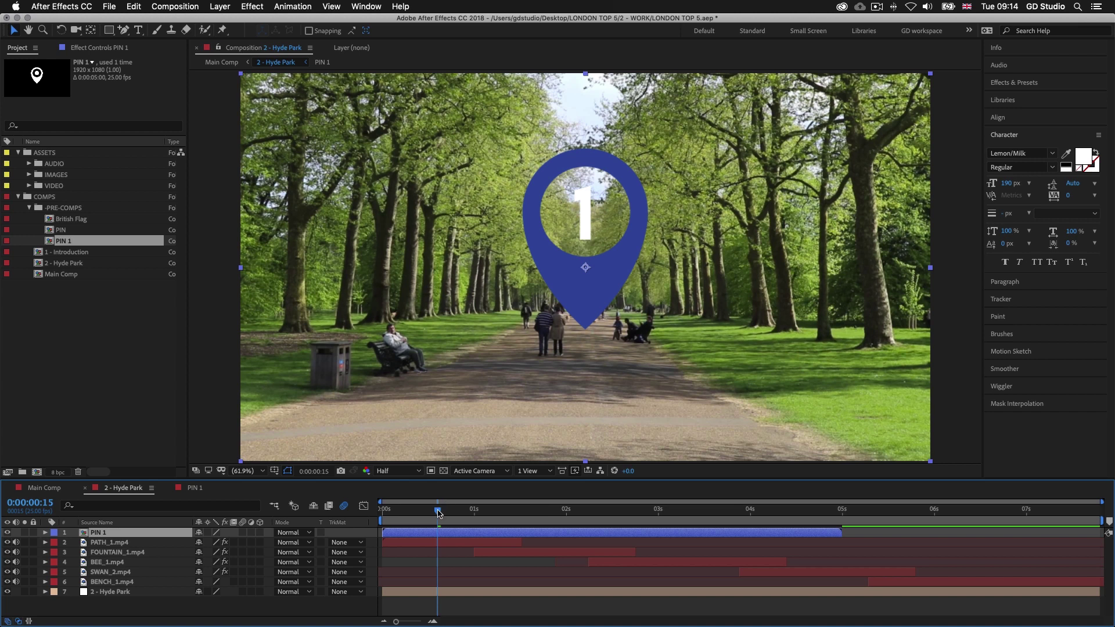
# Scale PIN 1 to about 118%, nudge it down, then open the PIN 1 precomp.
pyautogui.moveTo(438, 513)
pyautogui.mouseDown()
pyautogui.moveTo(373, 514)
pyautogui.moveTo(437, 515)
pyautogui.moveTo(385, 517)
pyautogui.moveTo(433, 517)
pyautogui.moveTo(409, 517)
pyautogui.moveTo(423, 519)
pyautogui.mouseUp()
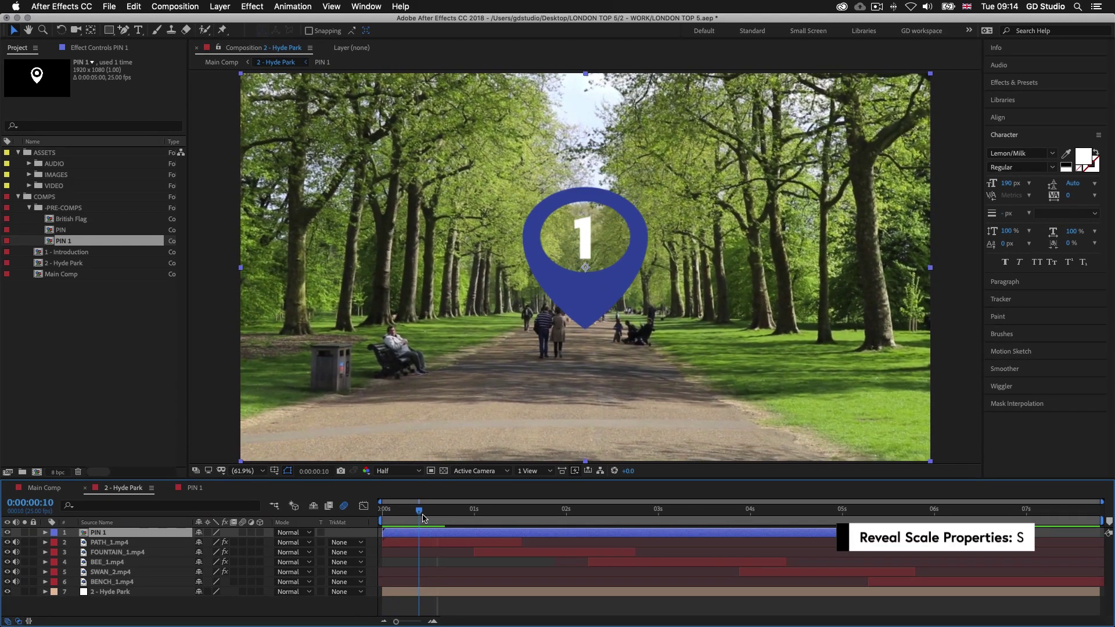
pyautogui.press('s')
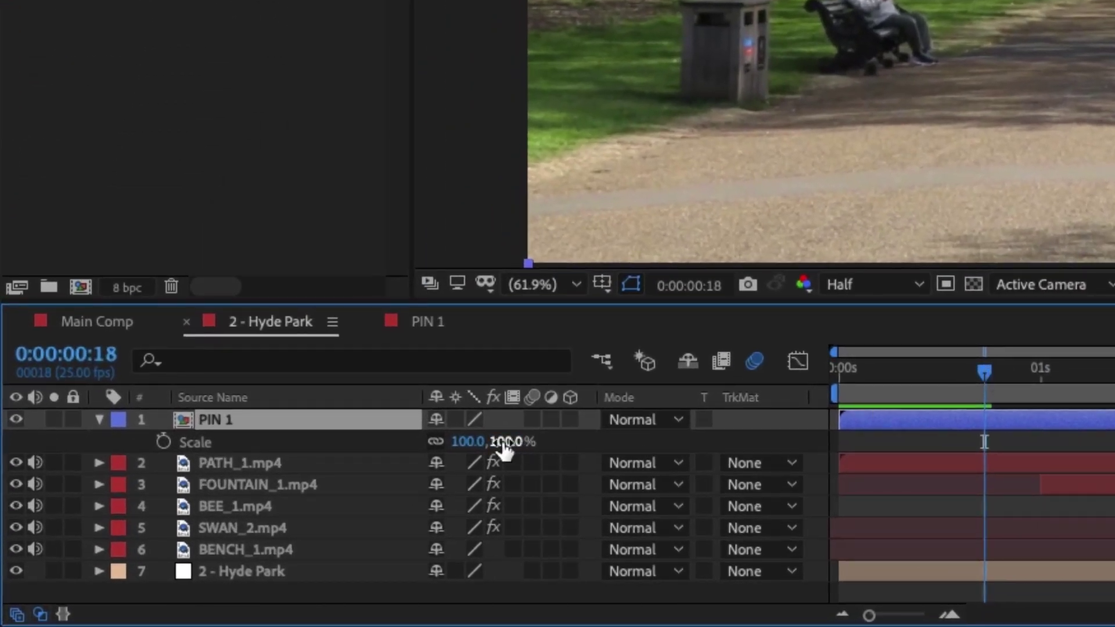
pyautogui.moveTo(503, 450); pyautogui.dragTo(523, 440)
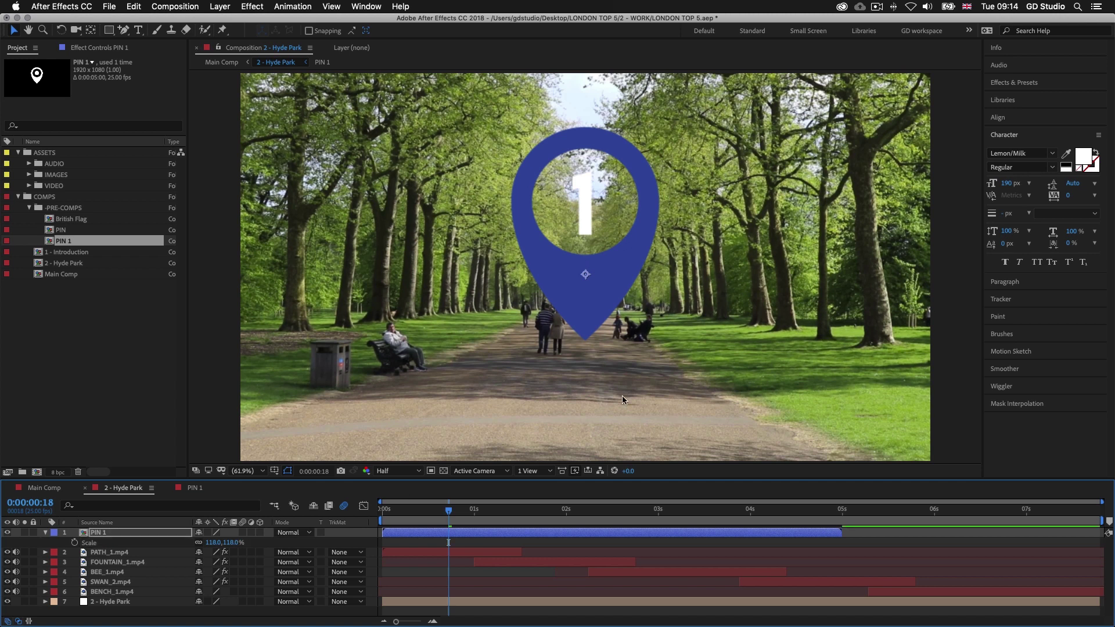
pyautogui.hotkey('shift', 'Down')
pyautogui.hotkey('shift', 'Down')
pyautogui.hotkey('shift', 'Down')
pyautogui.hotkey('shift', 'Down')
pyautogui.hotkey('shift', 'Down')
pyautogui.hotkey('shift', 'Down')
pyautogui.hotkey('shift', 'Down')
pyautogui.hotkey('shift', 'Up')
pyautogui.hotkey('shift', 'Up')
pyautogui.hotkey('shift', 'Up')
pyautogui.hotkey('shift', 'Up')
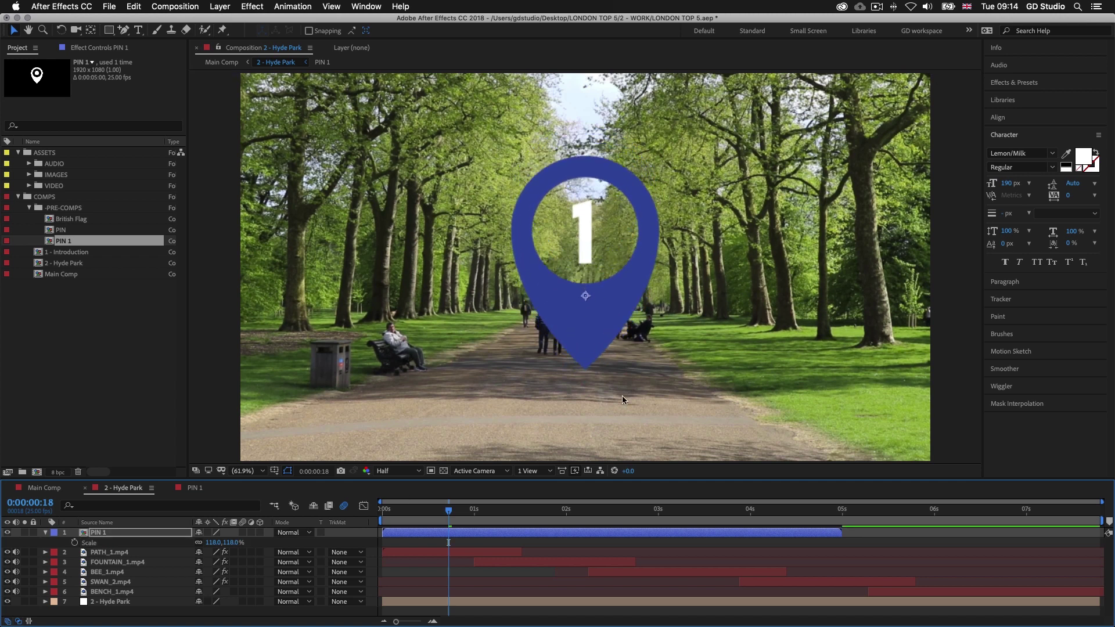
pyautogui.hotkey('shift', 'Down')
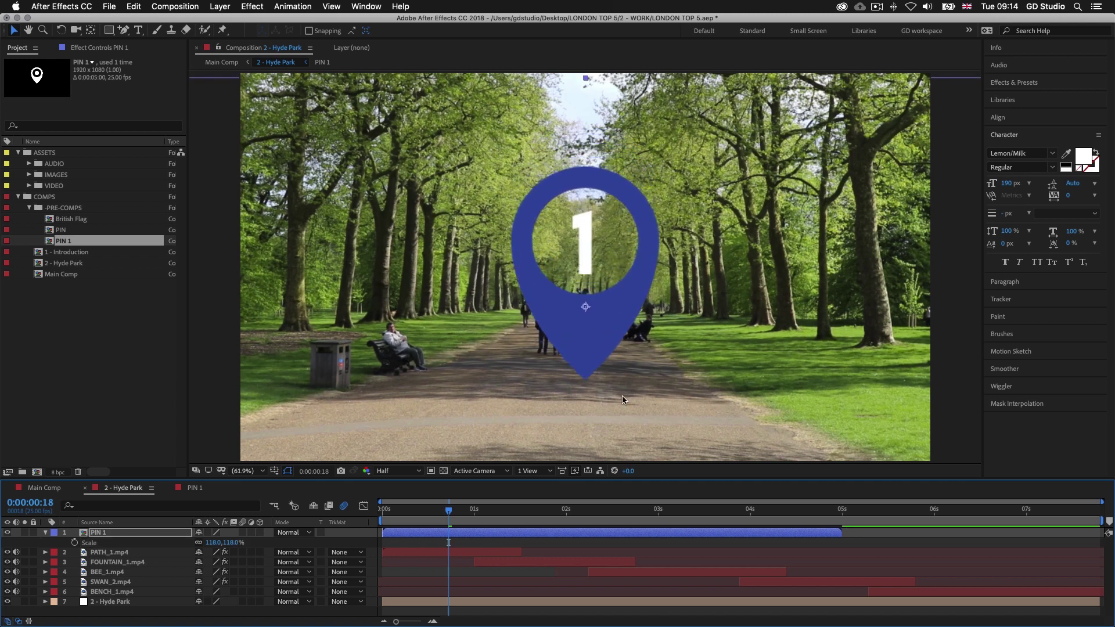
pyautogui.moveTo(448, 513); pyautogui.dragTo(490, 511)
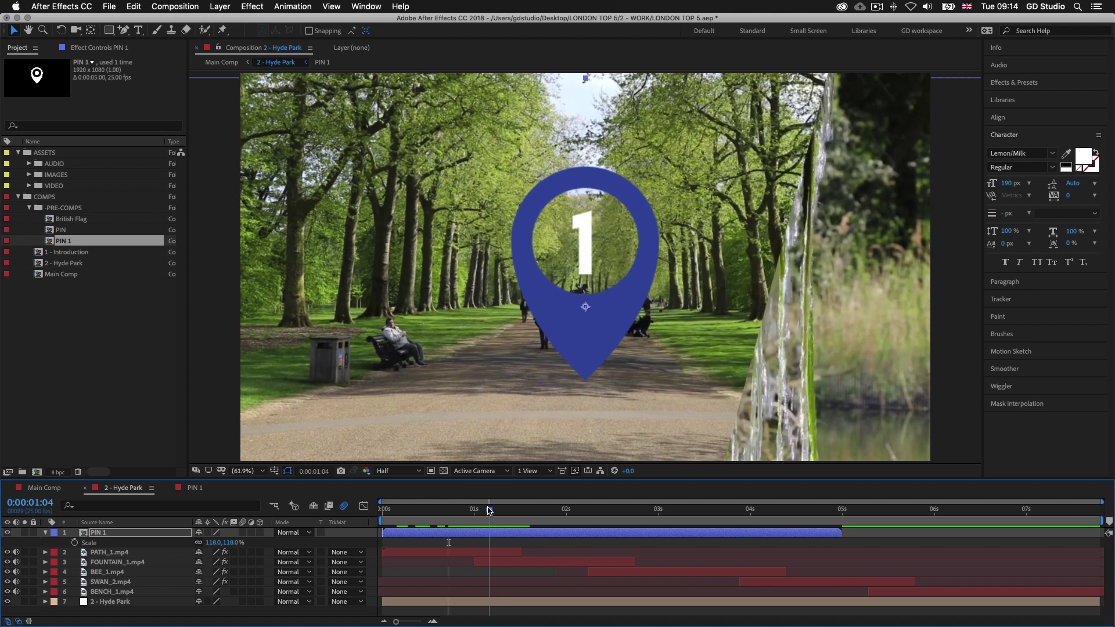
pyautogui.doubleClick(506, 536)
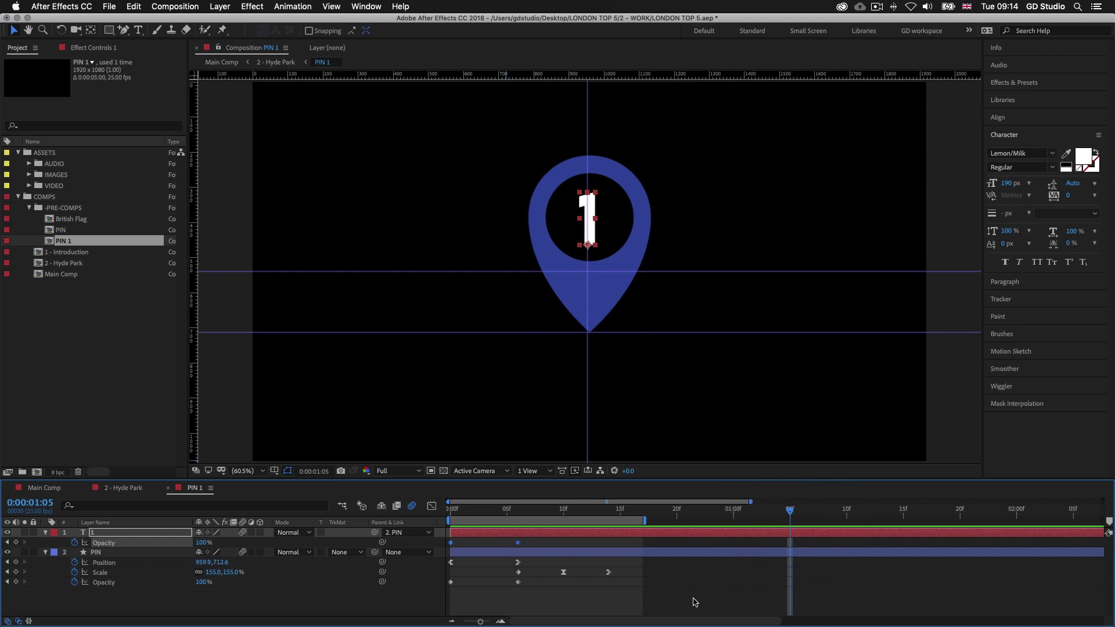
# Add Position keyframes at 0:00:01:05 and 0:00:00:24 so the pin holds centred.
pyautogui.hscroll(2, 689, 622)
pyautogui.hscroll(-2, 689, 622)
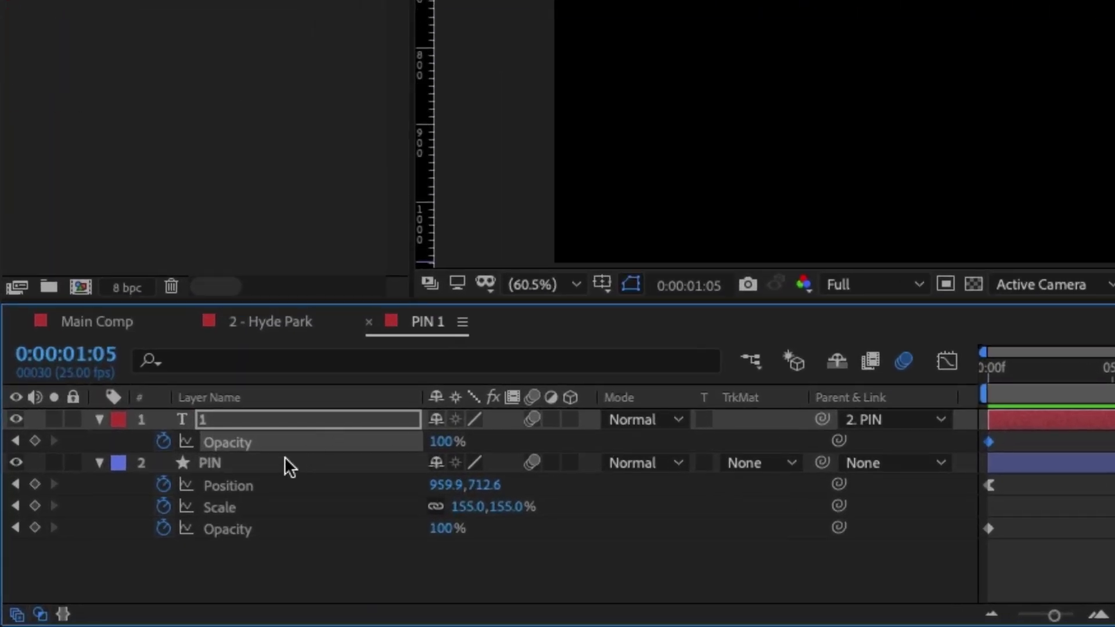
pyautogui.click(33, 488)
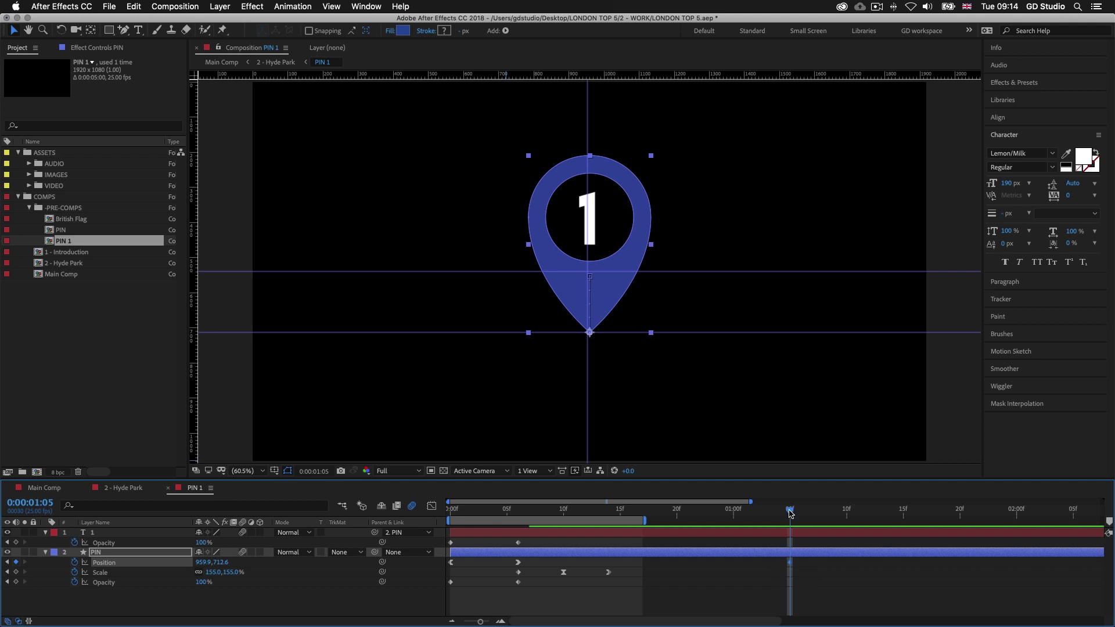
pyautogui.moveTo(783, 513); pyautogui.dragTo(727, 514)
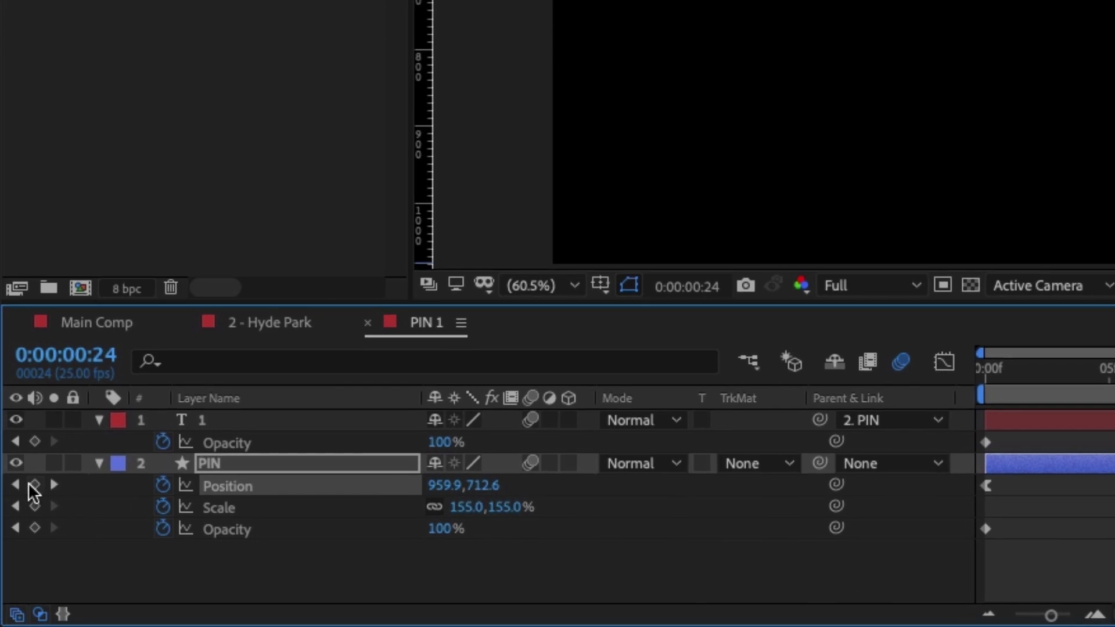
pyautogui.click(15, 562)
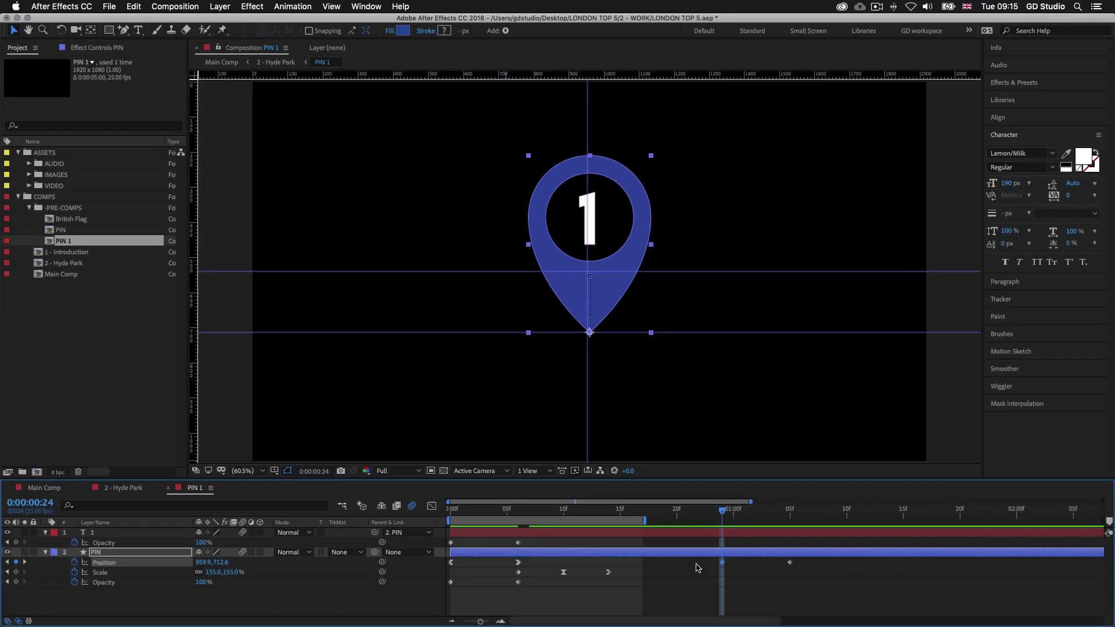
# At 0:00:01:05, nudge the pin down to 959.9, 1632.6, fully below the frame.
pyautogui.moveTo(724, 513); pyautogui.dragTo(789, 513)
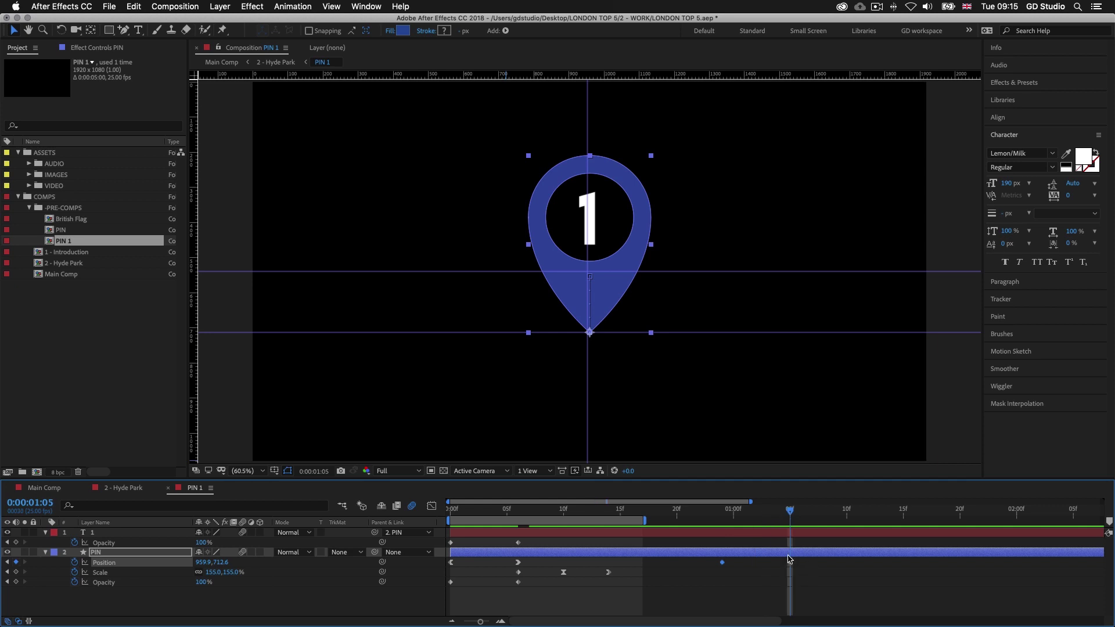
pyautogui.click(799, 556)
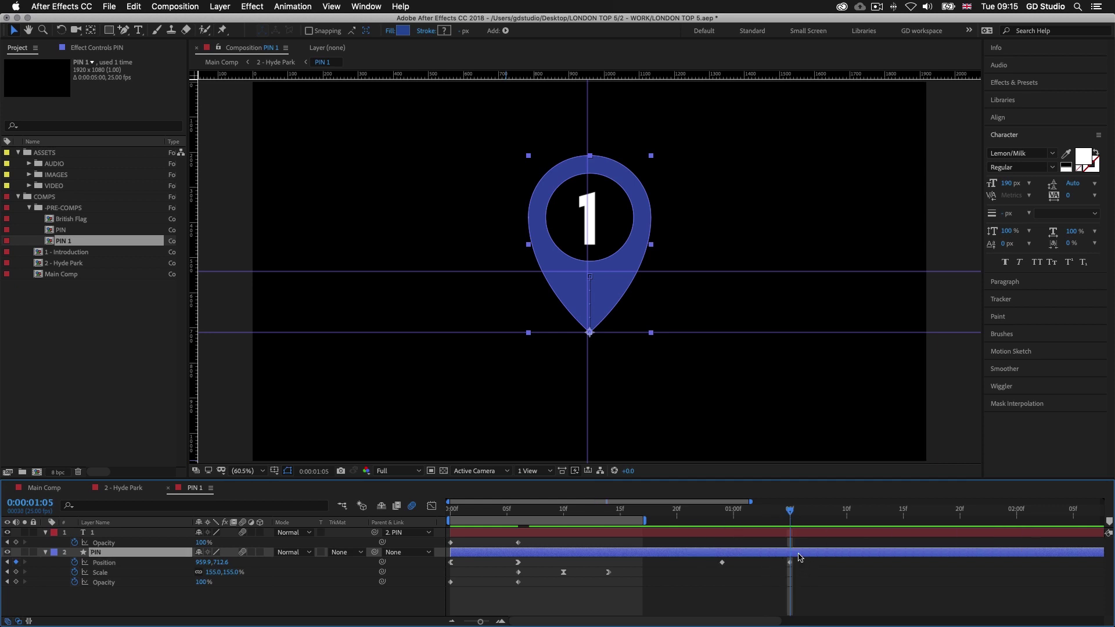
pyautogui.hotkey('shift', 'Down')
pyautogui.hotkey('shift', 'Down')
pyautogui.hotkey('shift', 'Down')
pyautogui.hotkey('shift', 'Down')
pyautogui.hotkey('shift', 'Down')
pyautogui.hotkey('shift', 'Down')
pyautogui.hotkey('shift', 'Down')
pyautogui.hotkey('shift', 'Down')
pyautogui.hotkey('shift', 'Down')
pyautogui.hotkey('shift', 'Down')
pyautogui.hotkey('shift', 'Down')
pyautogui.hotkey('shift', 'Down')
pyautogui.hotkey('shift', 'Down')
pyautogui.hotkey('shift', 'Down')
pyautogui.hotkey('shift', 'Down')
pyautogui.hotkey('shift', 'Down')
pyautogui.hotkey('shift', 'Down')
pyautogui.hotkey('shift', 'Down')
pyautogui.hotkey('shift', 'Down')
pyautogui.hotkey('shift', 'Down')
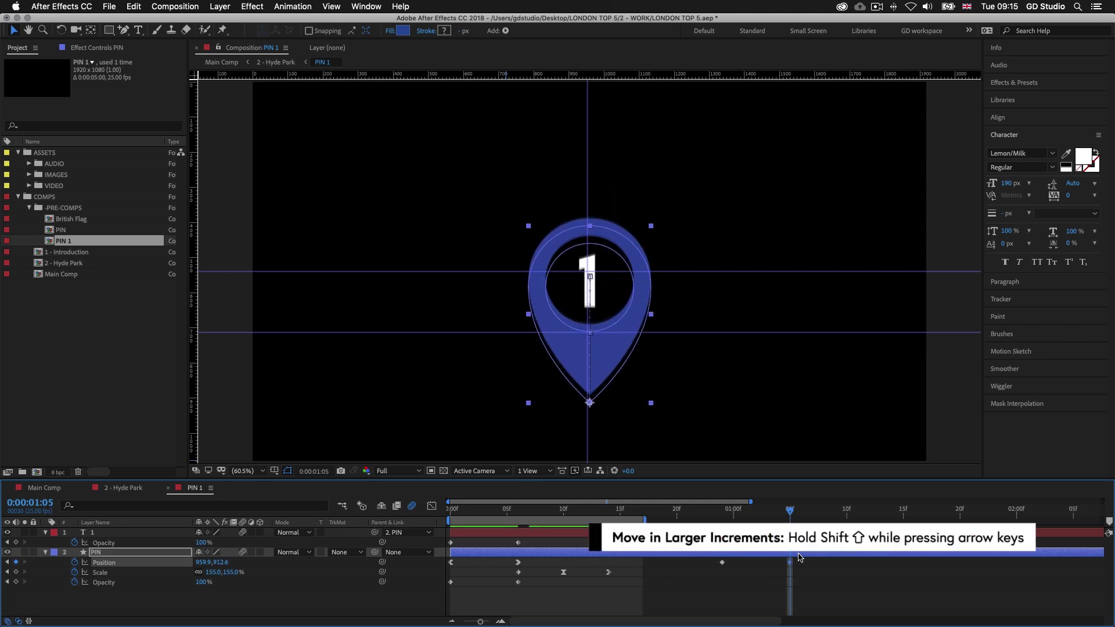
pyautogui.hotkey('shift', 'Down')
pyautogui.hotkey('shift', 'Down')
pyautogui.hotkey('shift', 'Down')
pyautogui.hotkey('shift', 'Down')
pyautogui.hotkey('shift', 'Down')
pyautogui.hotkey('shift', 'Down')
pyautogui.hotkey('shift', 'Down')
pyautogui.hotkey('shift', 'Down')
pyautogui.hotkey('shift', 'Down')
pyautogui.hotkey('shift', 'Down')
pyautogui.hotkey('shift', 'Down')
pyautogui.hotkey('shift', 'Down')
pyautogui.hotkey('shift', 'Down')
pyautogui.hotkey('shift', 'Down')
pyautogui.hotkey('shift', 'Down')
pyautogui.hotkey('shift', 'Down')
pyautogui.hotkey('shift', 'Down')
pyautogui.hotkey('shift', 'Down')
pyautogui.hotkey('shift', 'Down')
pyautogui.hotkey('shift', 'Down')
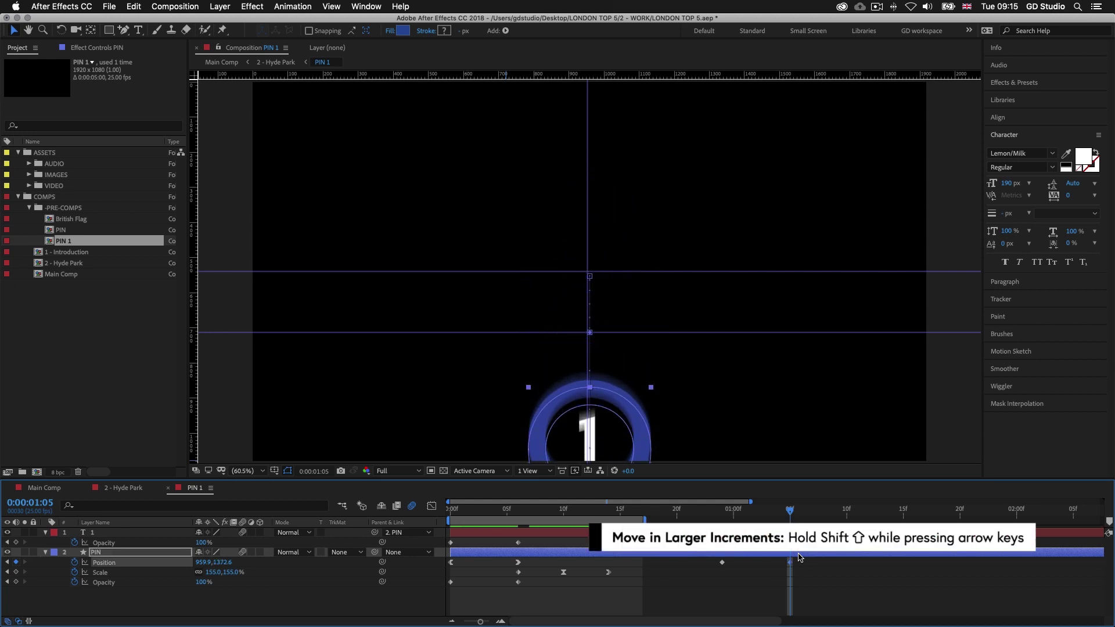
pyautogui.hotkey('shift', 'Down')
pyautogui.hotkey('shift', 'Down')
pyautogui.hotkey('shift', 'Down')
pyautogui.hotkey('shift', 'Down')
pyautogui.hotkey('shift', 'Down')
pyautogui.hotkey('shift', 'Down')
pyautogui.hotkey('shift', 'Down')
pyautogui.hotkey('shift', 'Down')
pyautogui.hotkey('shift', 'Down')
pyautogui.hotkey('shift', 'Down')
pyautogui.hotkey('shift', 'Down')
pyautogui.hotkey('shift', 'Down')
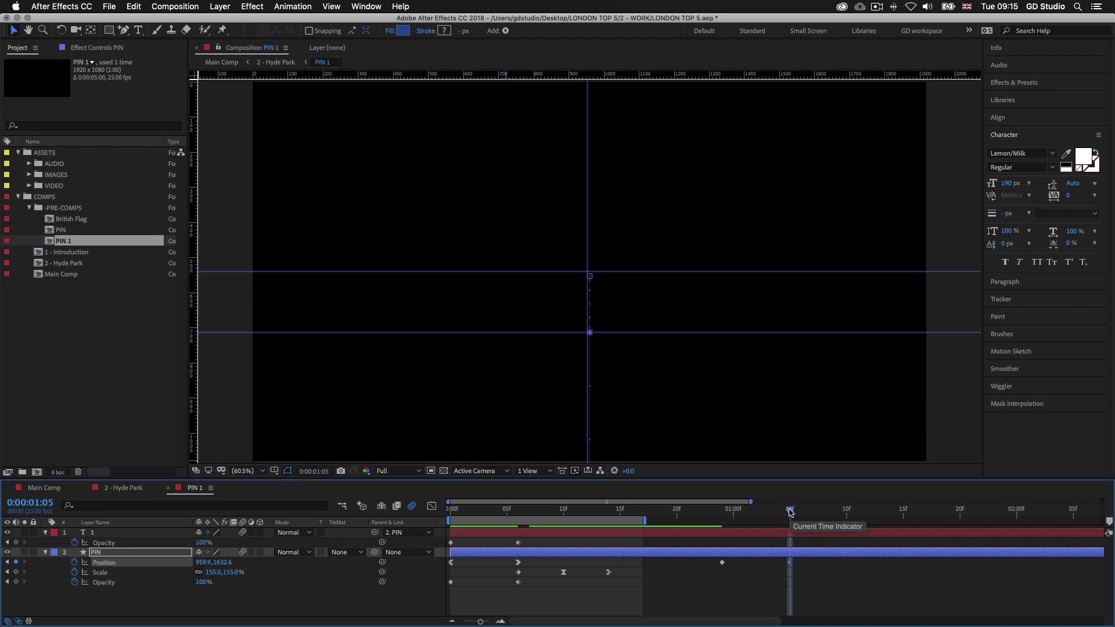
pyautogui.moveTo(790, 510); pyautogui.dragTo(722, 510)
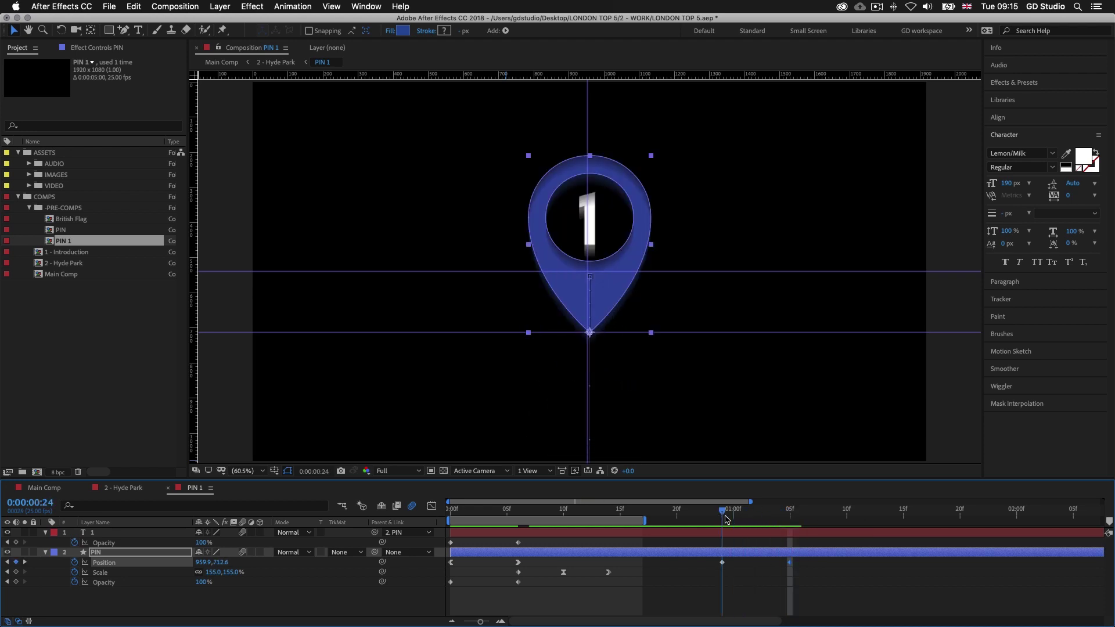
# Apply Easy Ease Out to the 0:24 keyframe, Easy Ease In to the 1:05 keyframe, then review in 2 - Hyde Park.
pyautogui.rightClick(722, 562)
pyautogui.moveTo(793, 621)
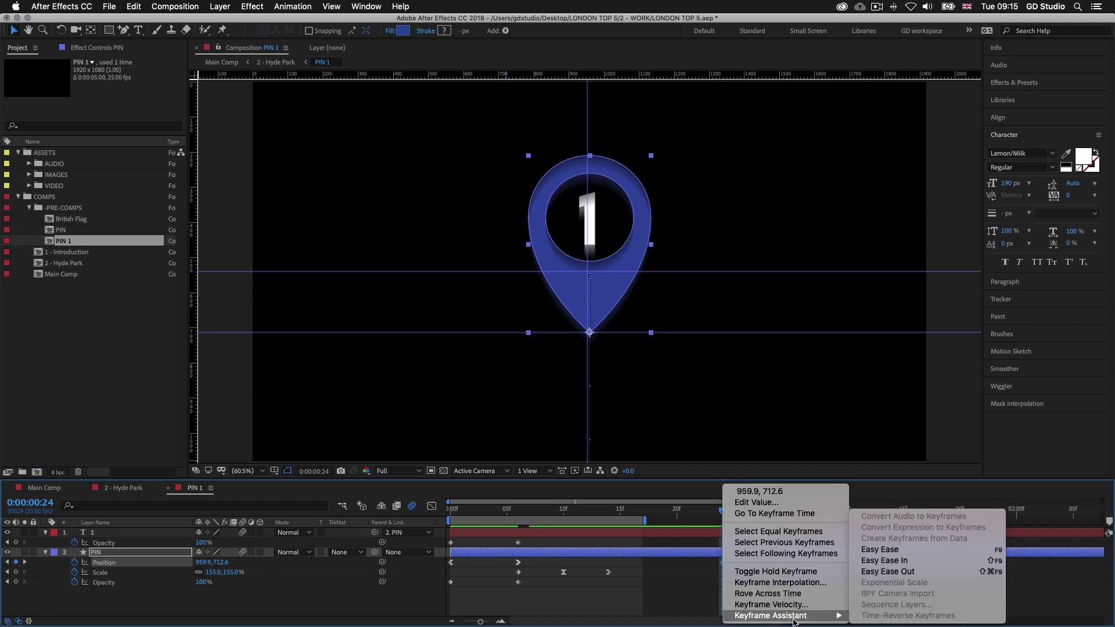
pyautogui.click(909, 572)
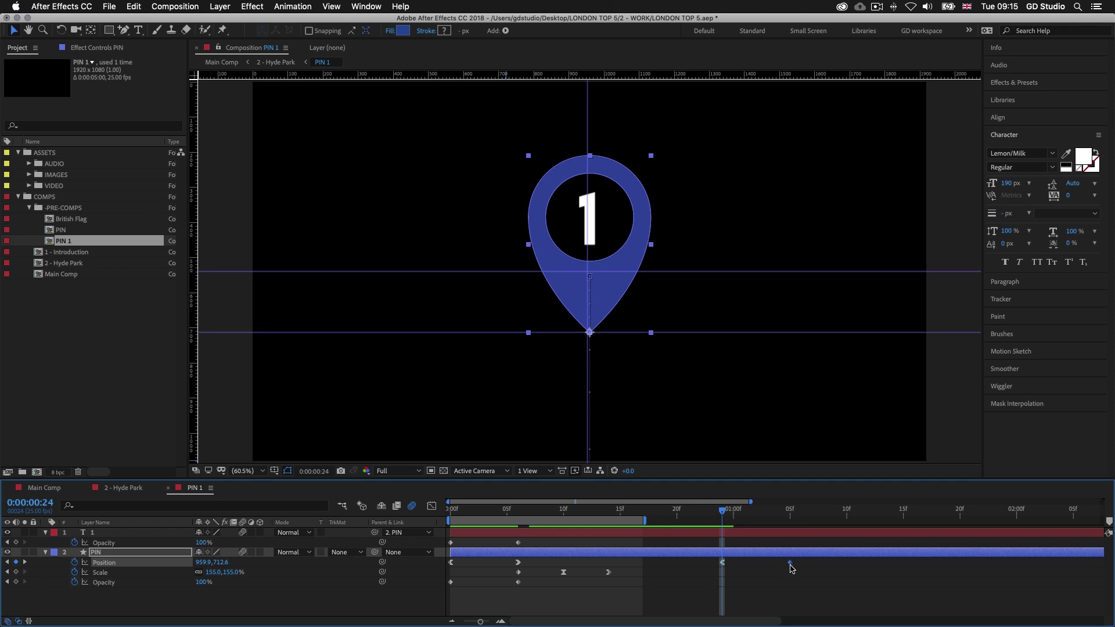
pyautogui.rightClick(790, 563)
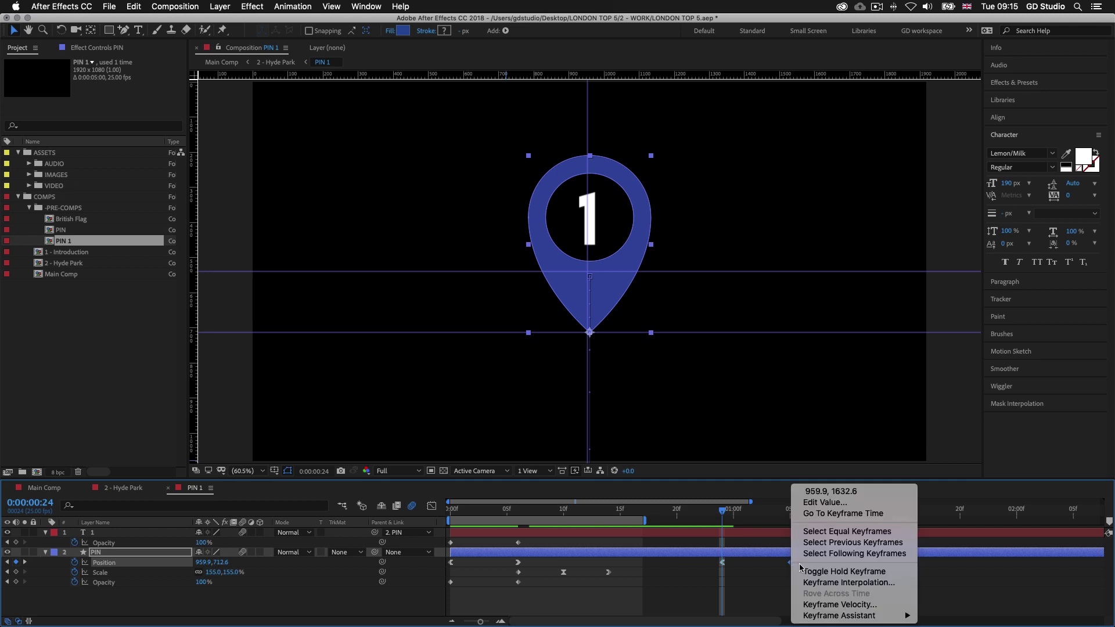
pyautogui.moveTo(860, 616)
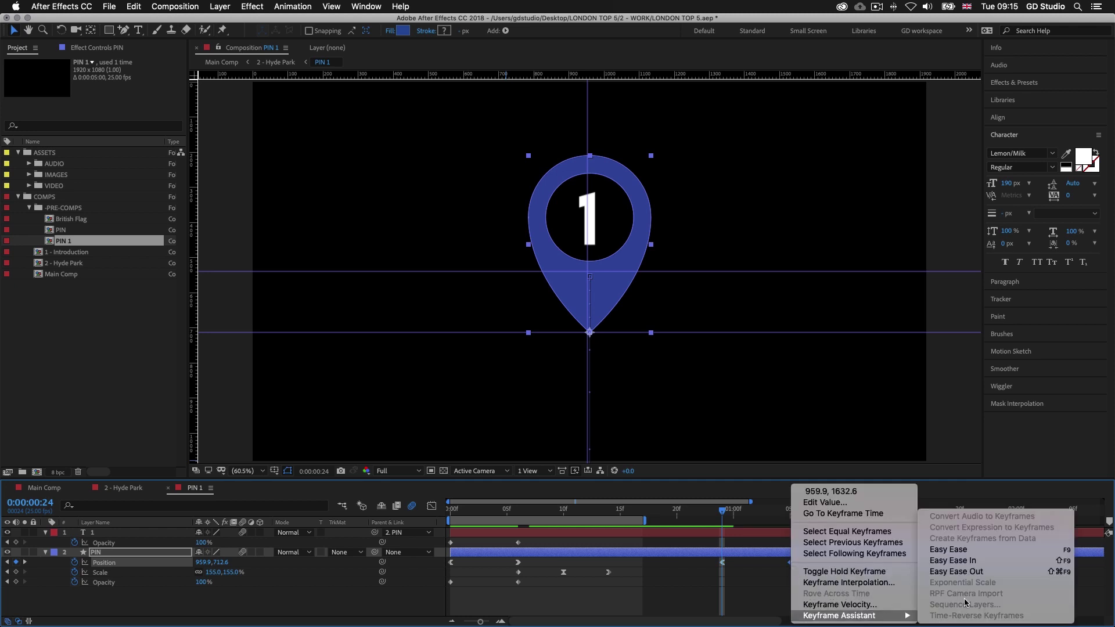
pyautogui.click(966, 561)
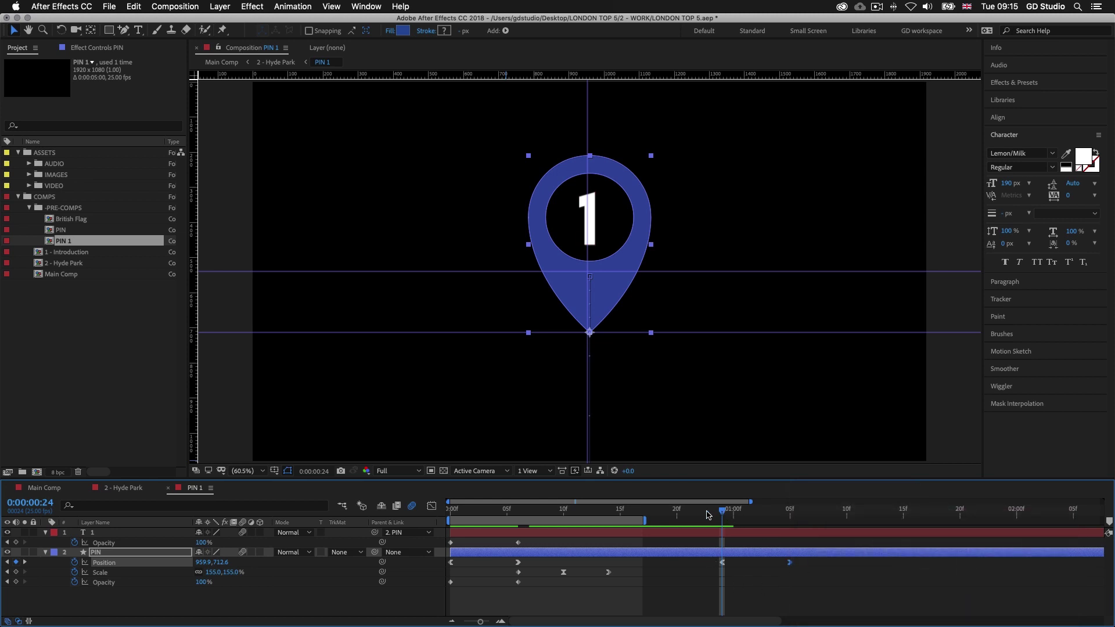
pyautogui.click(139, 491)
pyautogui.moveTo(471, 511)
pyautogui.mouseDown()
pyautogui.moveTo(496, 510)
pyautogui.moveTo(418, 509)
pyautogui.moveTo(494, 509)
pyautogui.moveTo(447, 508)
pyautogui.moveTo(479, 520)
pyautogui.mouseUp()
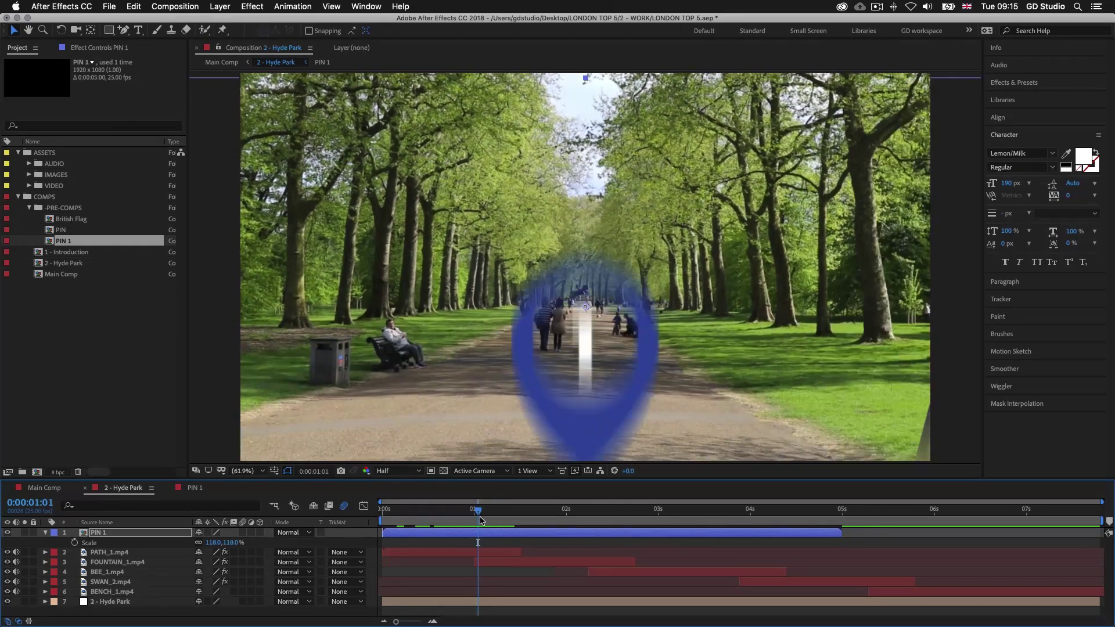
# Open the PIN 1 precomp and shift the exit's starting Position keyframe slightly later.
pyautogui.click(488, 534)
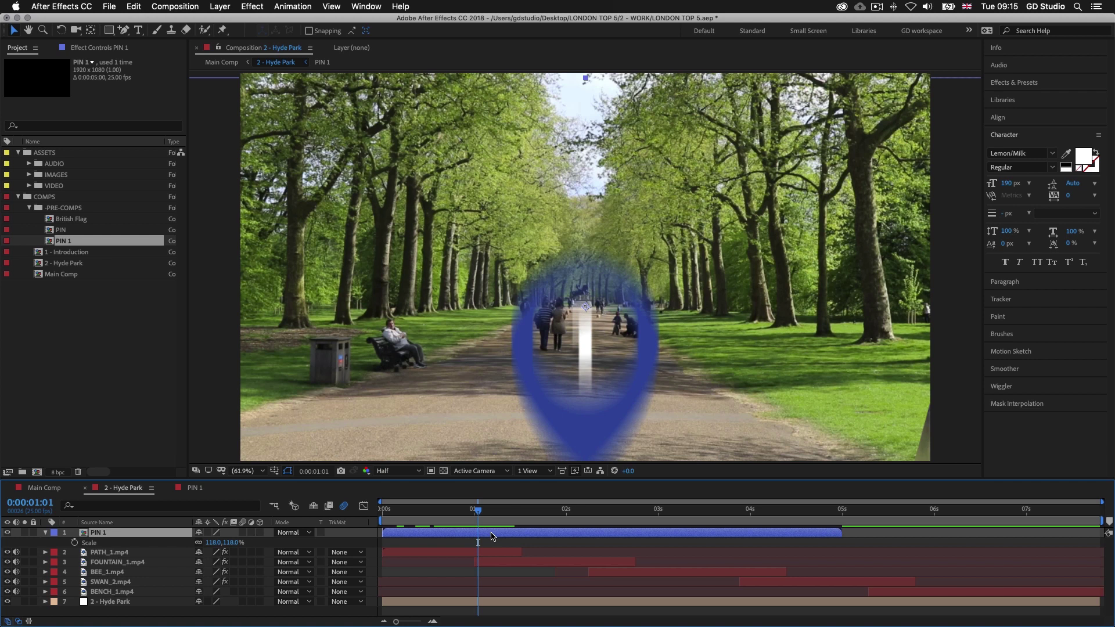
pyautogui.doubleClick(492, 535)
pyautogui.moveTo(723, 568)
pyautogui.mouseDown()
pyautogui.moveTo(751, 567)
pyautogui.moveTo(731, 566)
pyautogui.mouseUp()
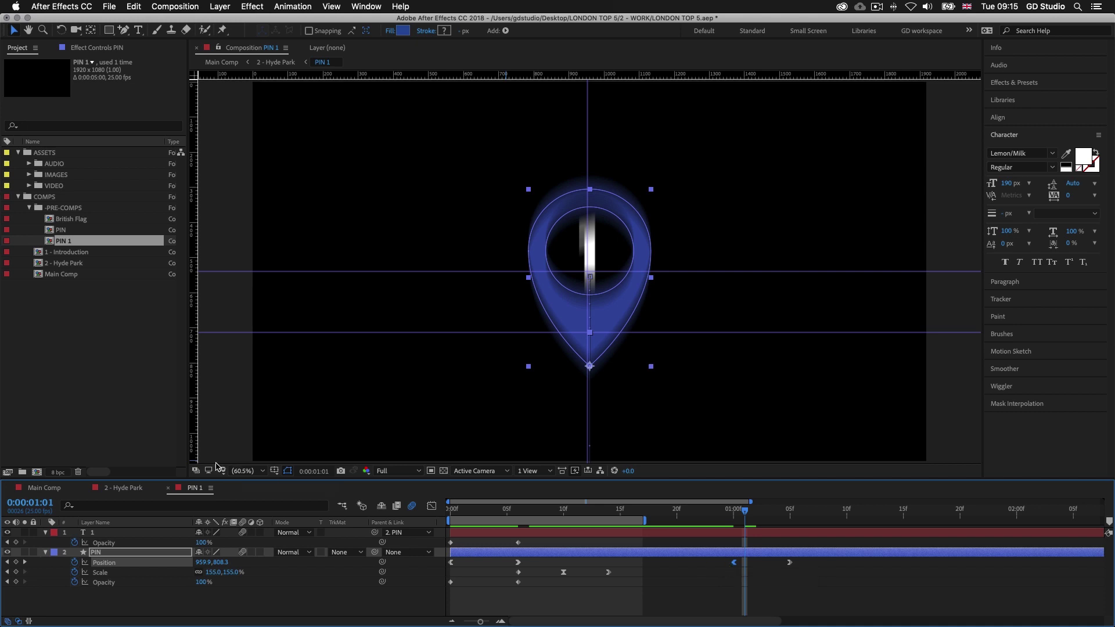
# Review the pin in 2 - Hyde Park, then reopen PIN 1 at 0:00:01:05.
pyautogui.click(124, 488)
pyautogui.moveTo(478, 511)
pyautogui.mouseDown()
pyautogui.moveTo(383, 511)
pyautogui.moveTo(509, 511)
pyautogui.moveTo(458, 508)
pyautogui.mouseUp()
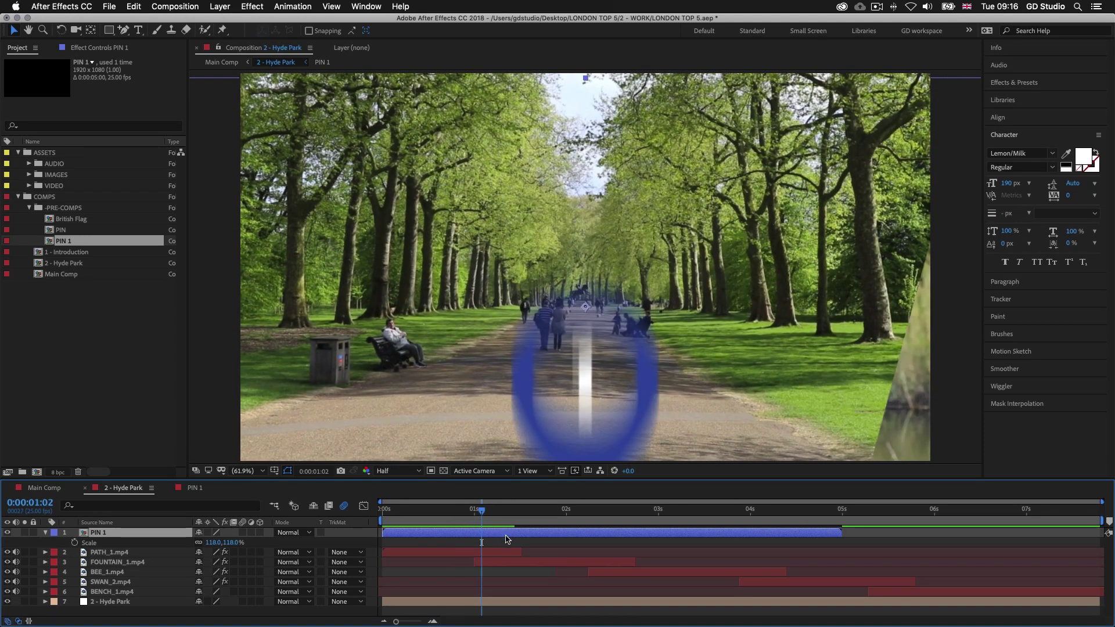
pyautogui.doubleClick(510, 532)
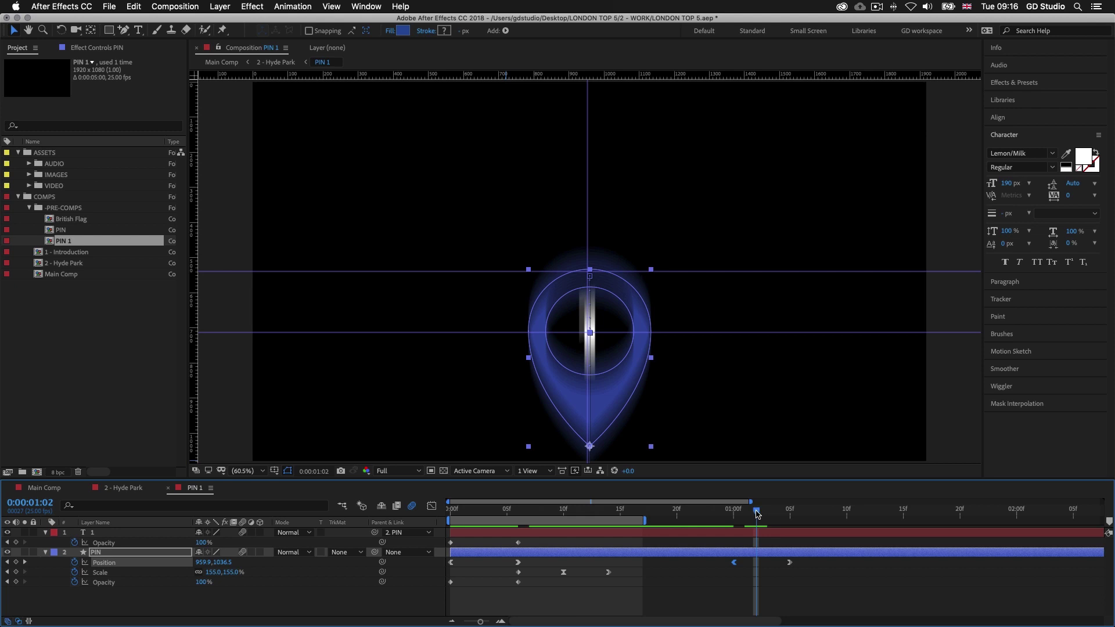
pyautogui.moveTo(757, 513); pyautogui.dragTo(790, 516)
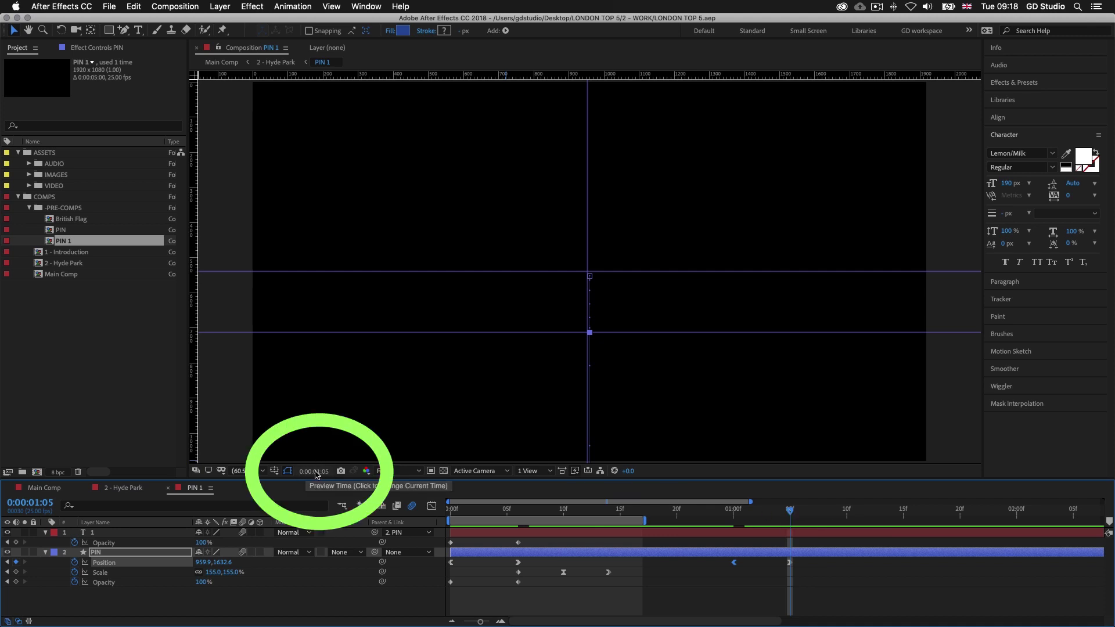
# Set the PIN 1 composition's duration to 0:00:01:05 in Composition Settings.
pyautogui.click(316, 472)
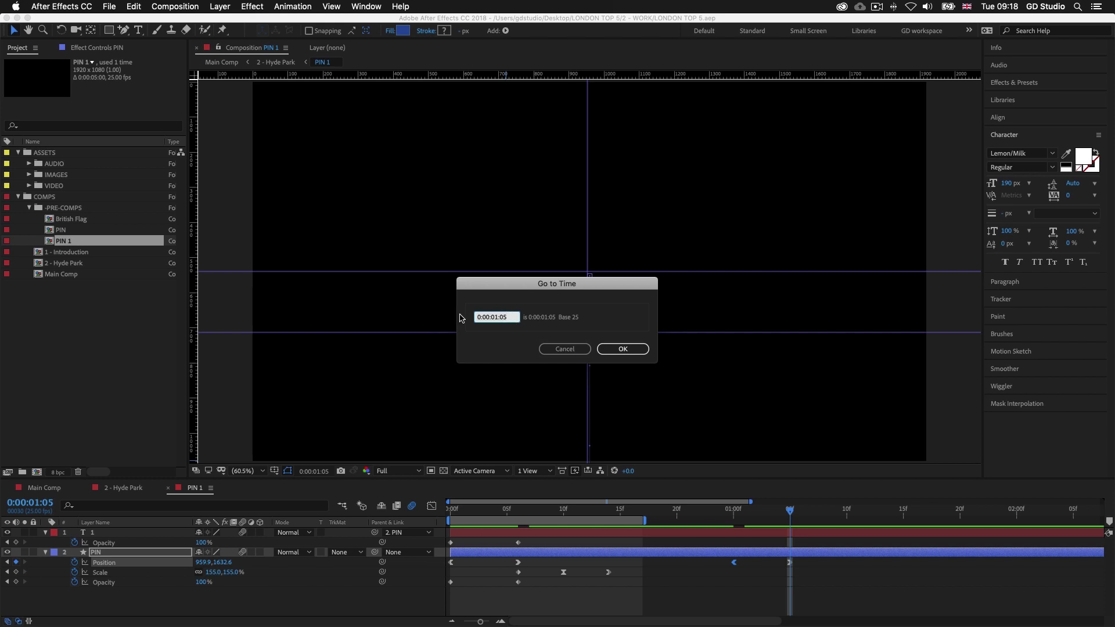
pyautogui.click(622, 348)
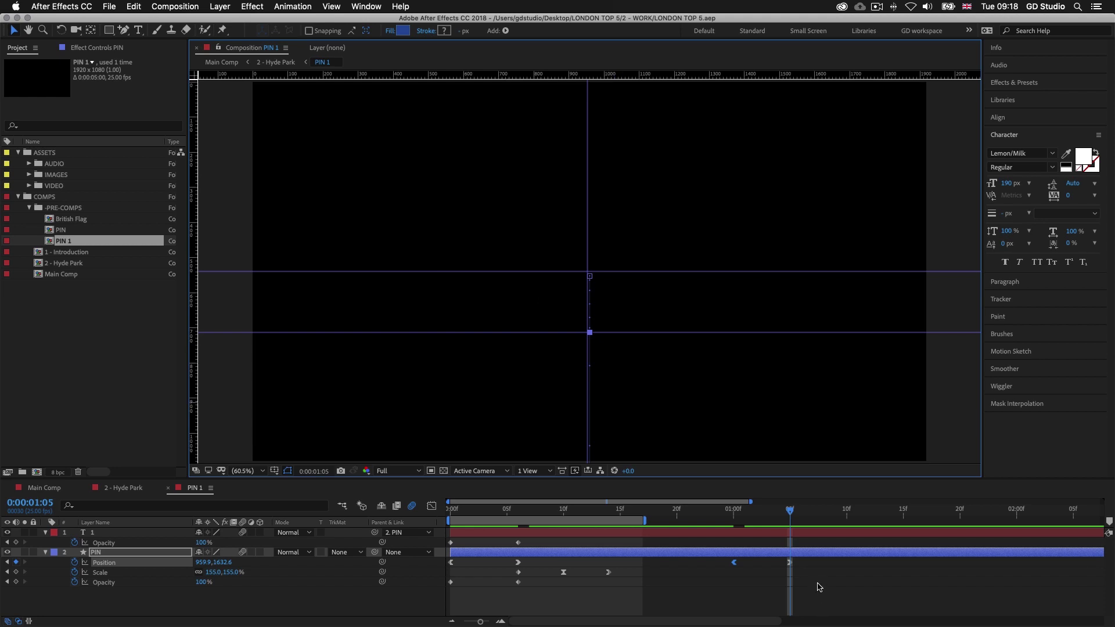
pyautogui.press('super+k')
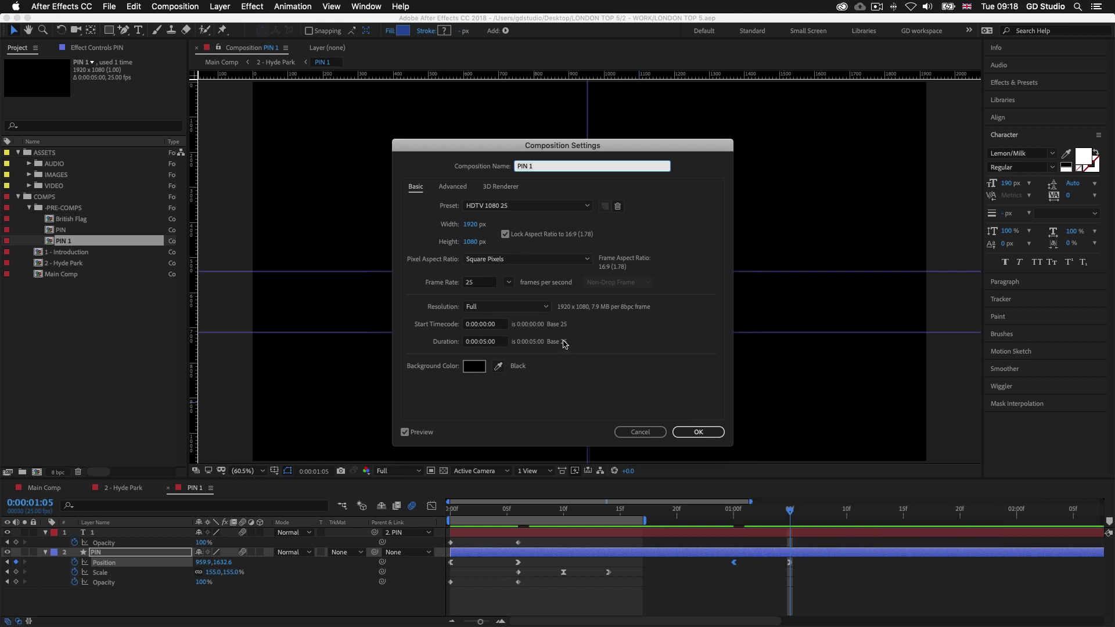
pyautogui.click(483, 341)
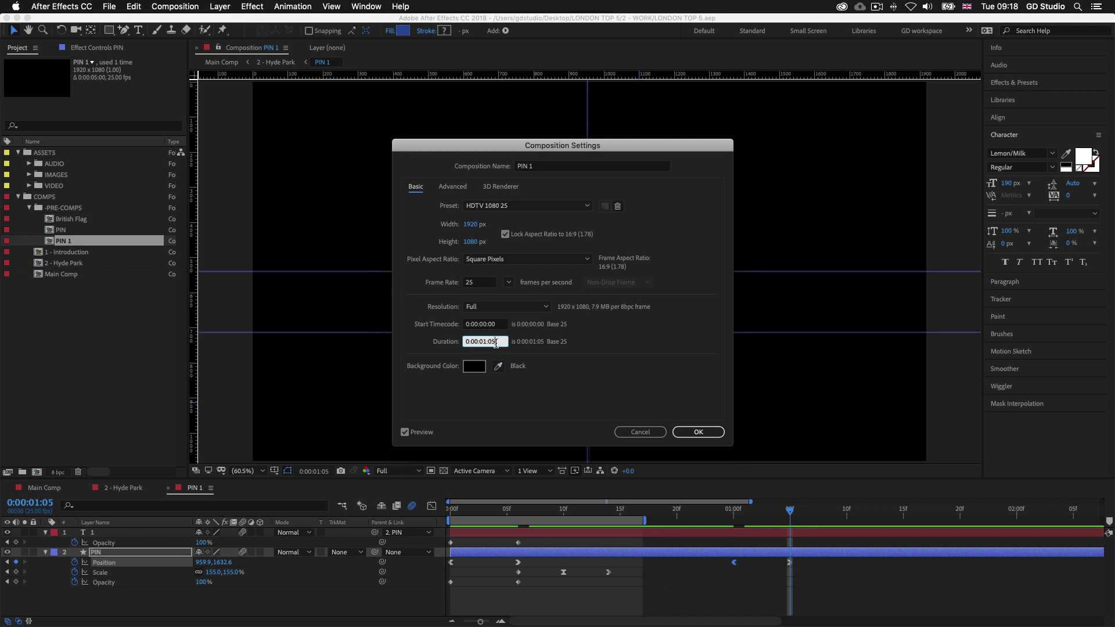
pyautogui.click(699, 433)
pyautogui.click(1089, 514)
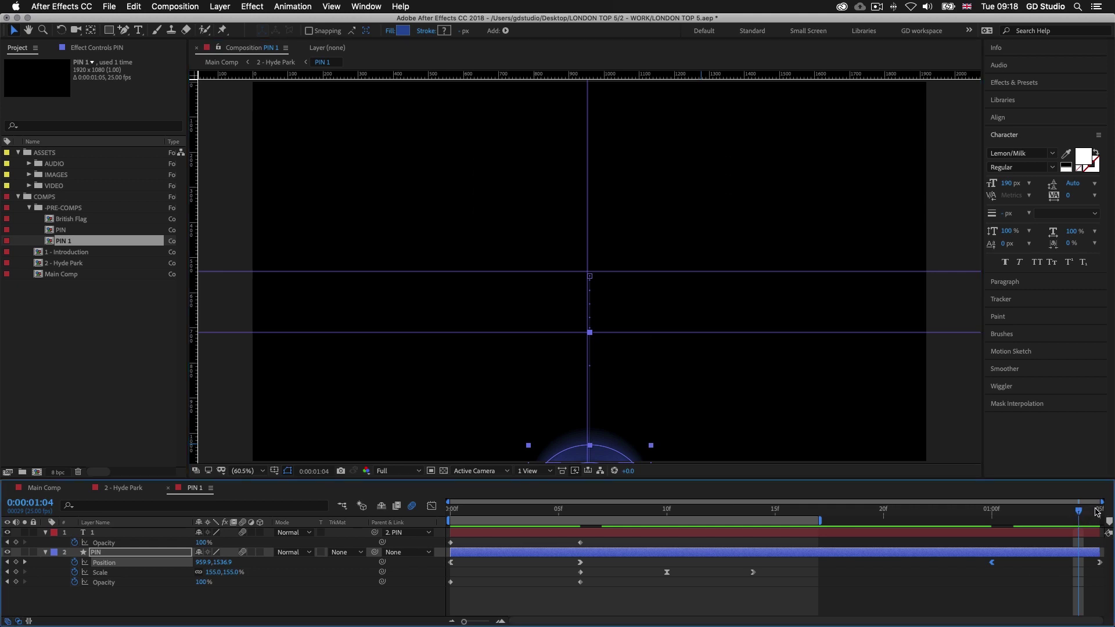
# Close PIN 1, end the Hyde Park work area at 0:00:01:12 with N, and preview it.
pyautogui.moveTo(1080, 514); pyautogui.dragTo(1105, 513)
pyautogui.click(169, 490)
pyautogui.moveTo(491, 513)
pyautogui.mouseDown()
pyautogui.moveTo(479, 513)
pyautogui.moveTo(494, 513)
pyautogui.mouseUp()
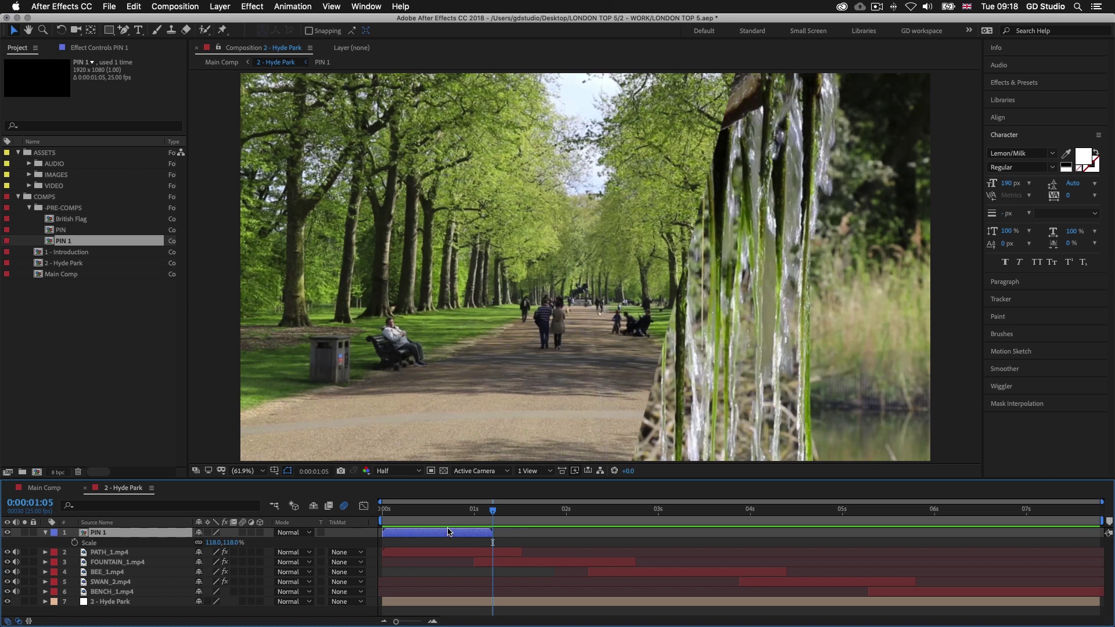
pyautogui.moveTo(492, 513); pyautogui.dragTo(518, 516)
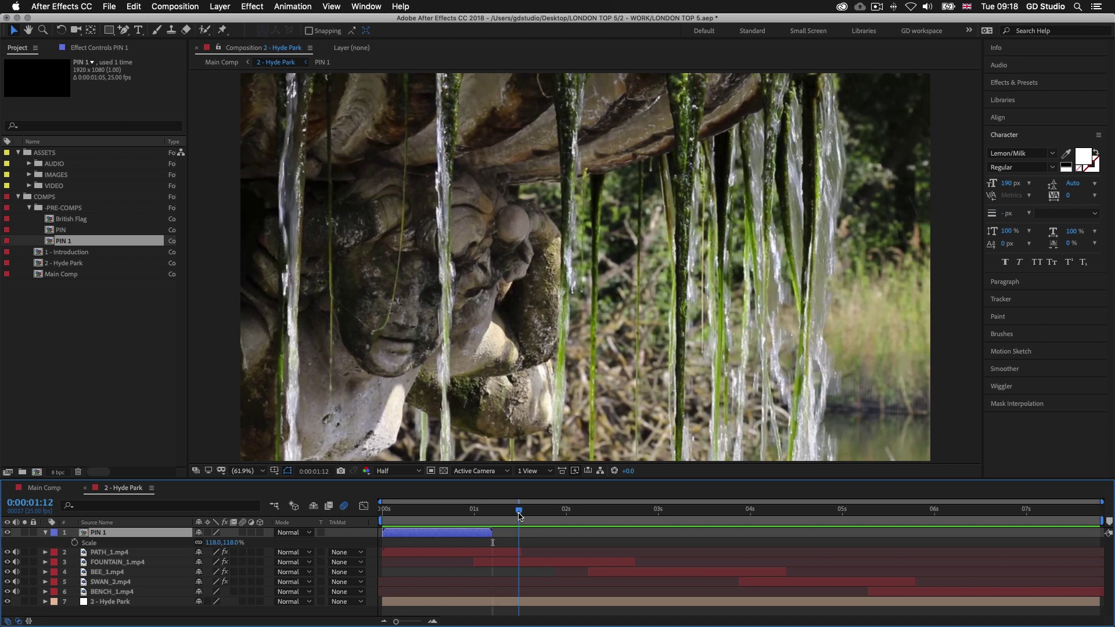
pyautogui.press('n')
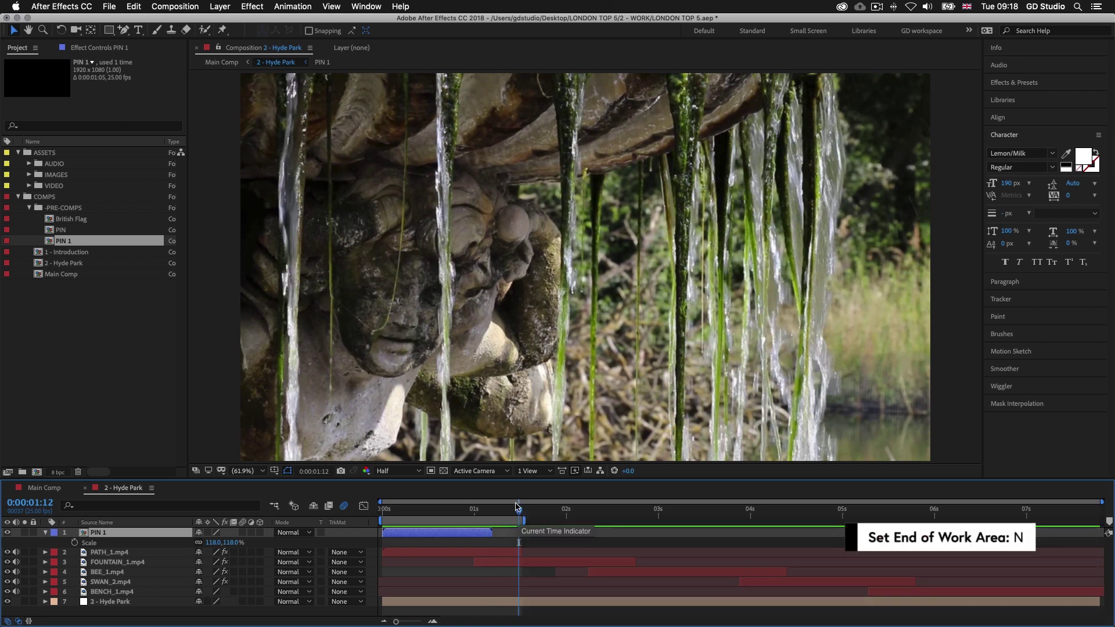
pyautogui.moveTo(519, 514); pyautogui.dragTo(508, 511)
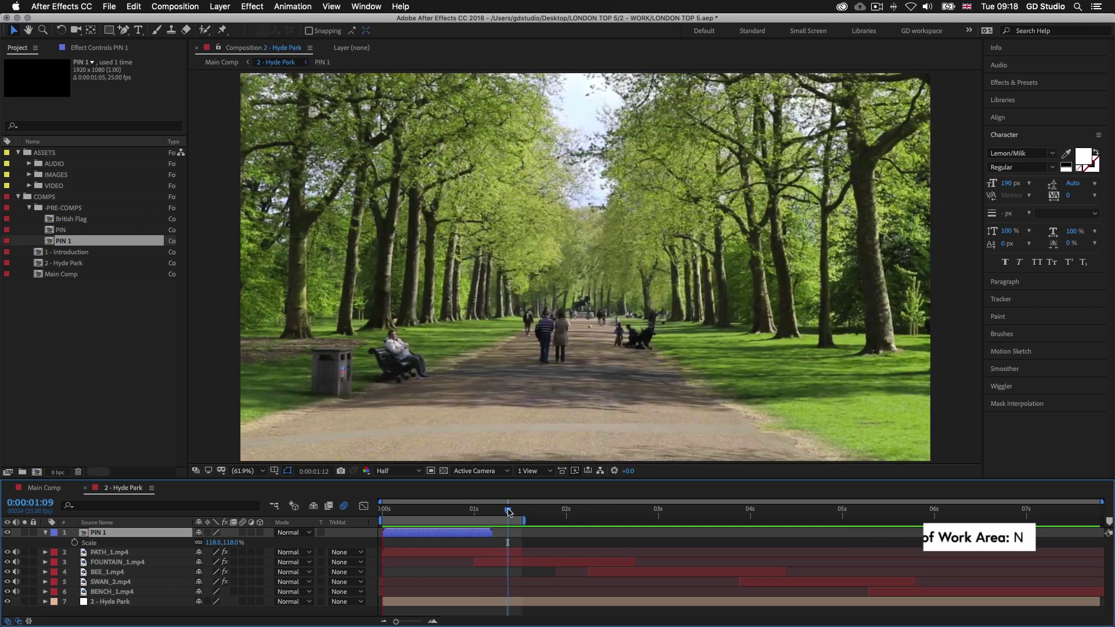
pyautogui.press('space')
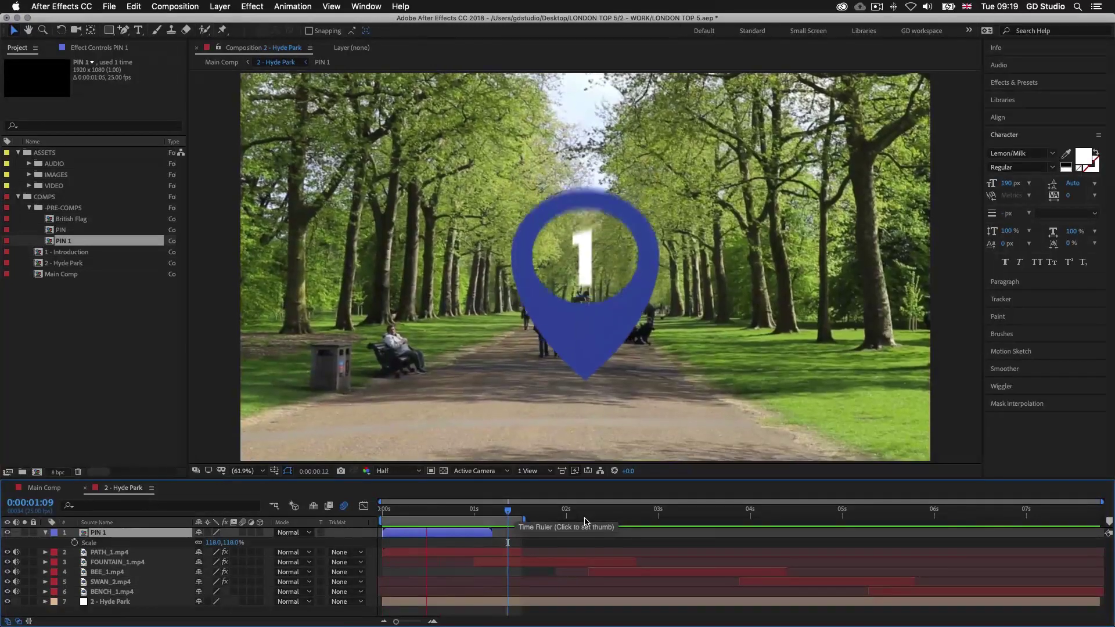